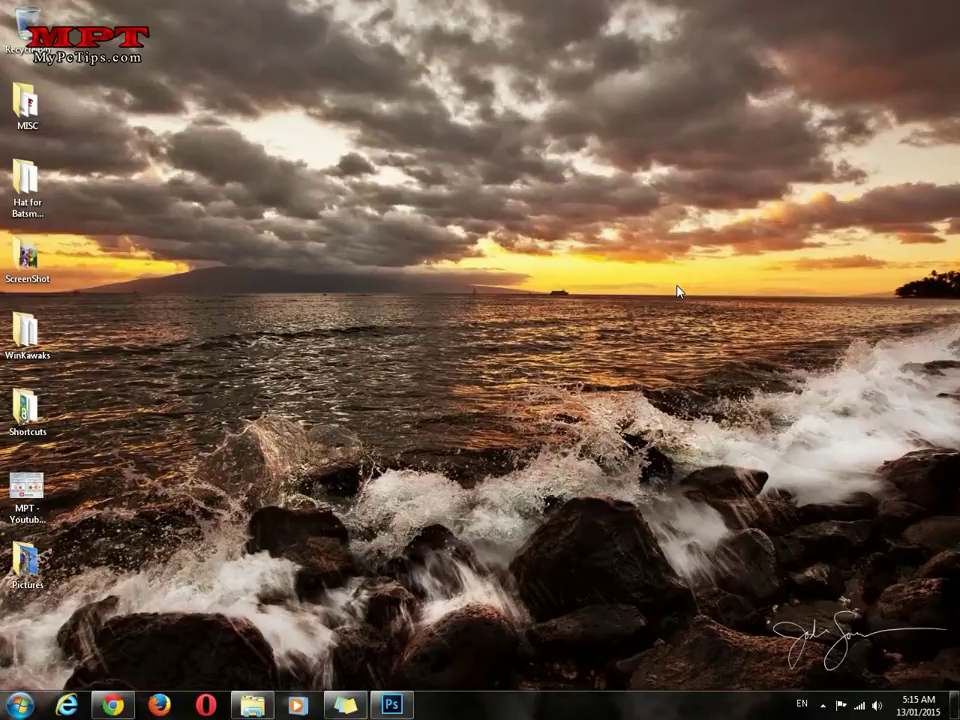
# Restore the empty Photoshop window from the Windows taskbar.
pyautogui.click(391, 705)
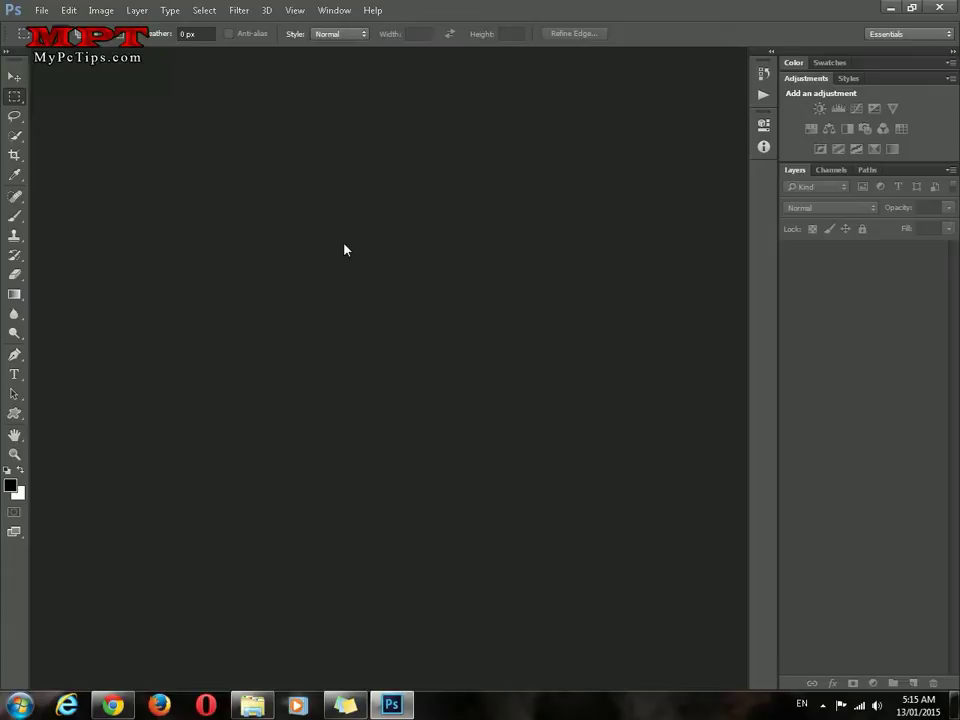
# Open Picture1.png and Picture2.png together as two documents.
pyautogui.click(40, 10)
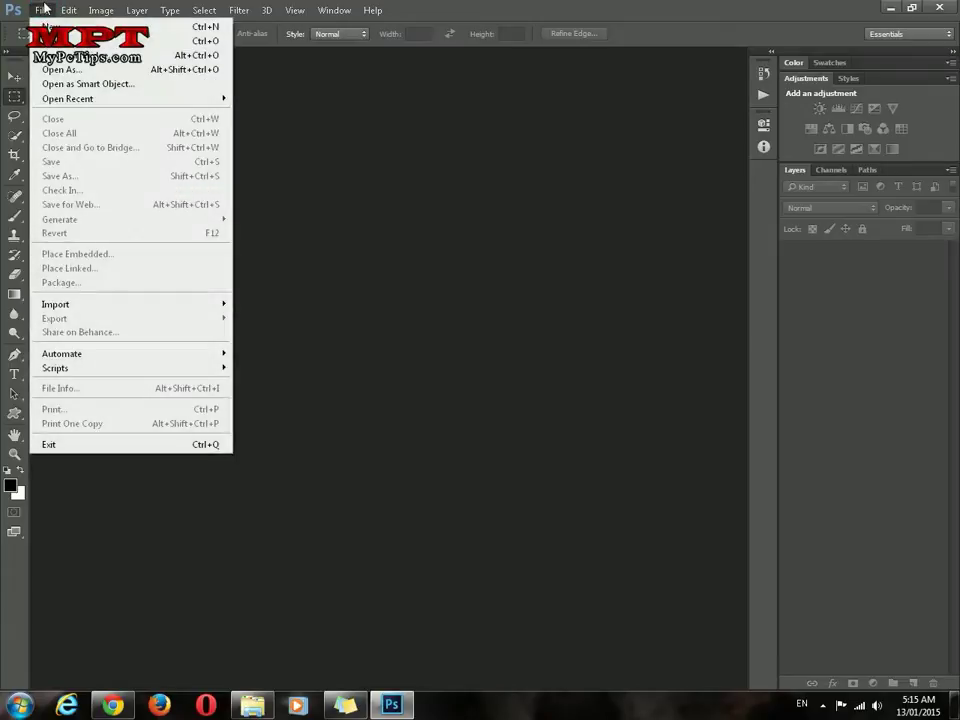
pyautogui.click(62, 42)
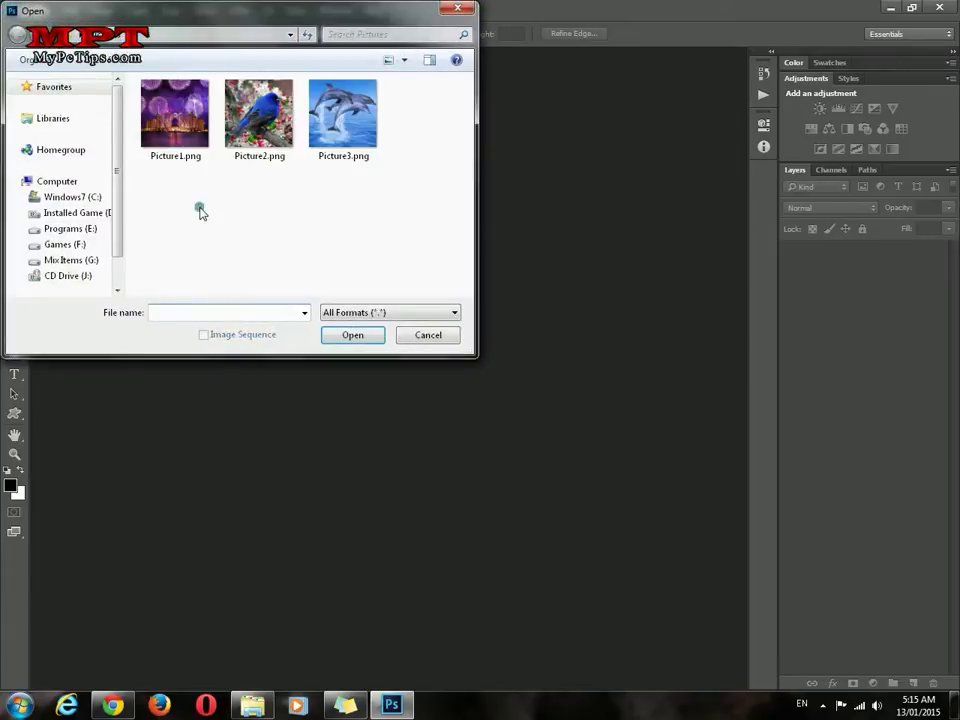
pyautogui.click(181, 146)
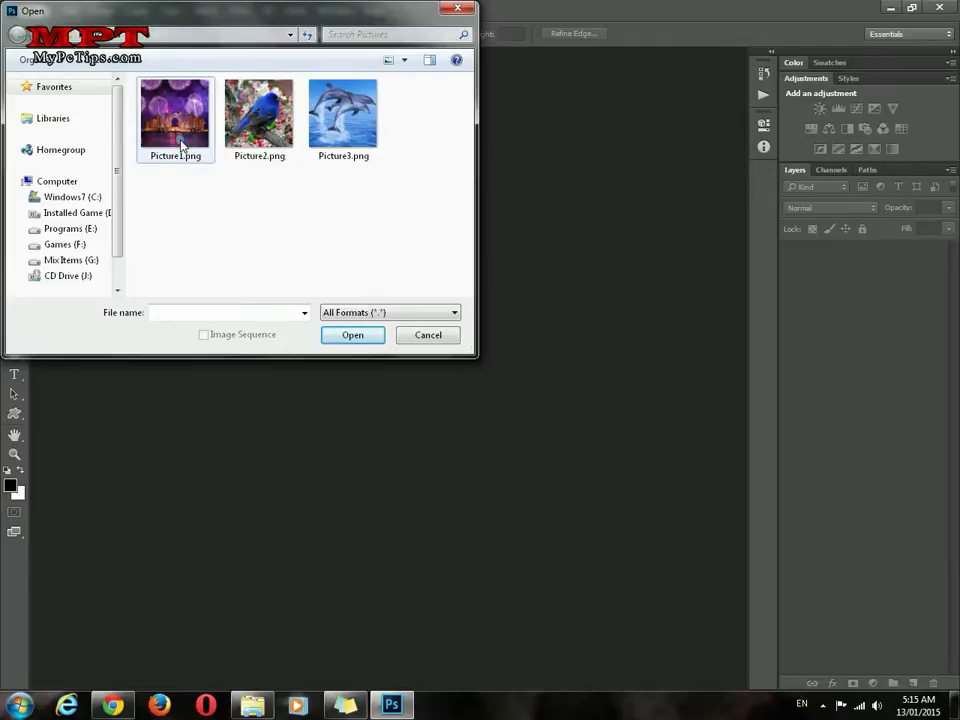
pyautogui.keyDown('ctrl'); pyautogui.click(255, 150); pyautogui.keyUp('ctrl')
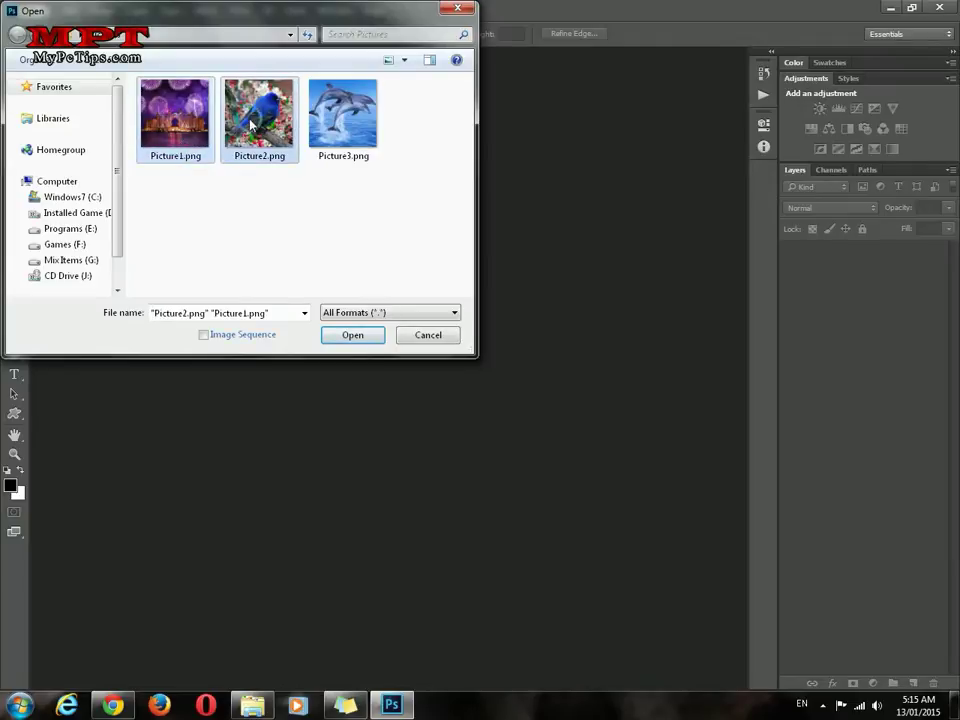
pyautogui.click(358, 336)
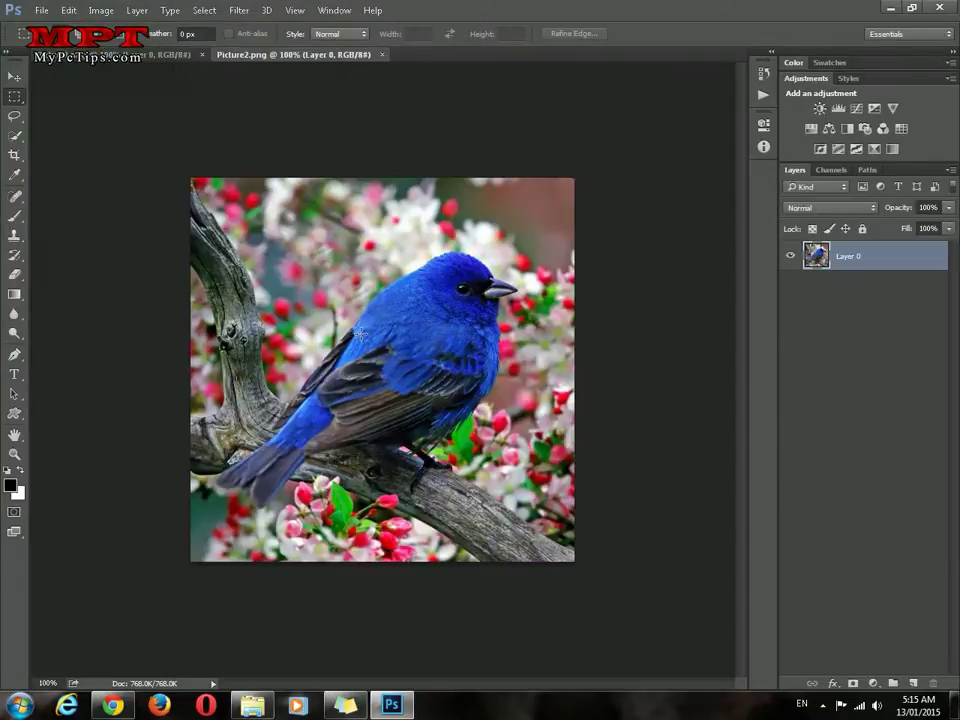
# Verify both pictures are 512 × 512 px at 96 pixels/inch, then return to Picture1.
pyautogui.click(146, 56)
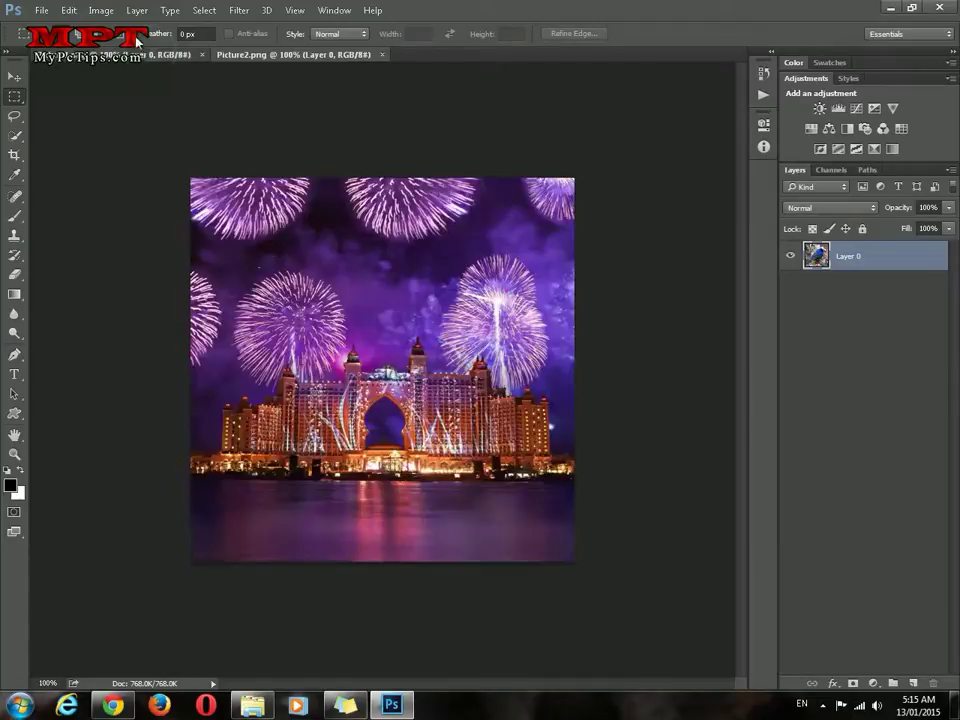
pyautogui.click(101, 10)
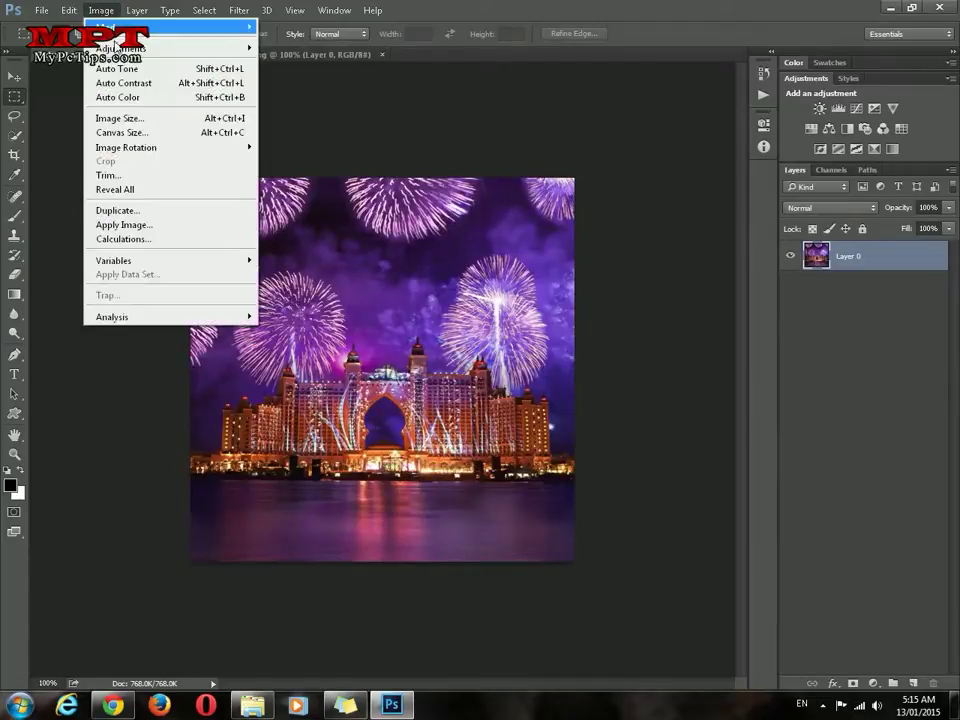
pyautogui.click(158, 119)
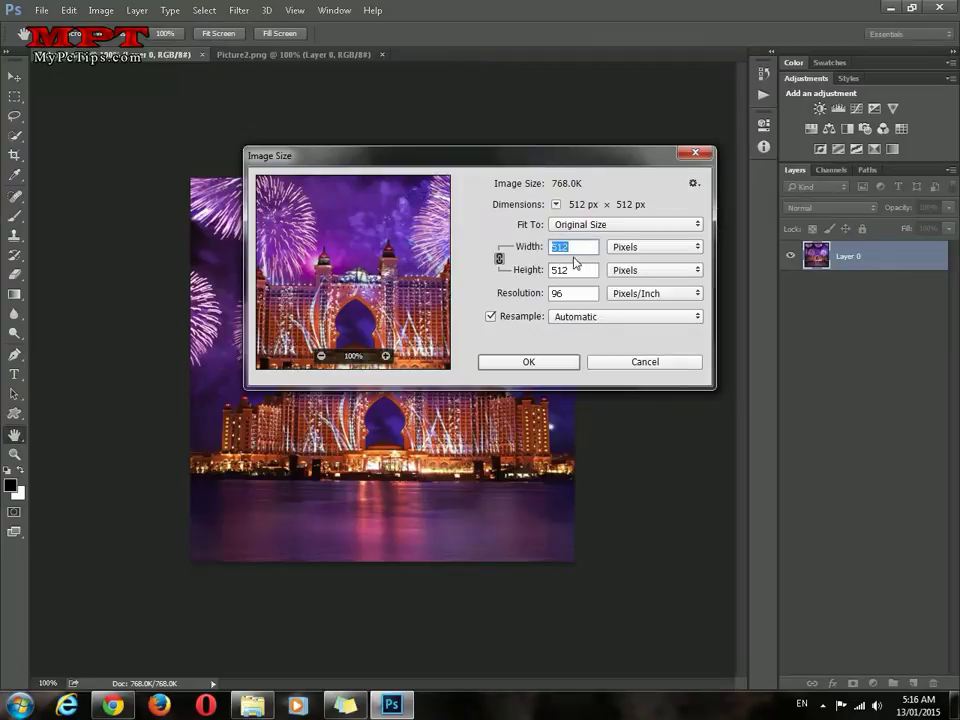
pyautogui.click(645, 362)
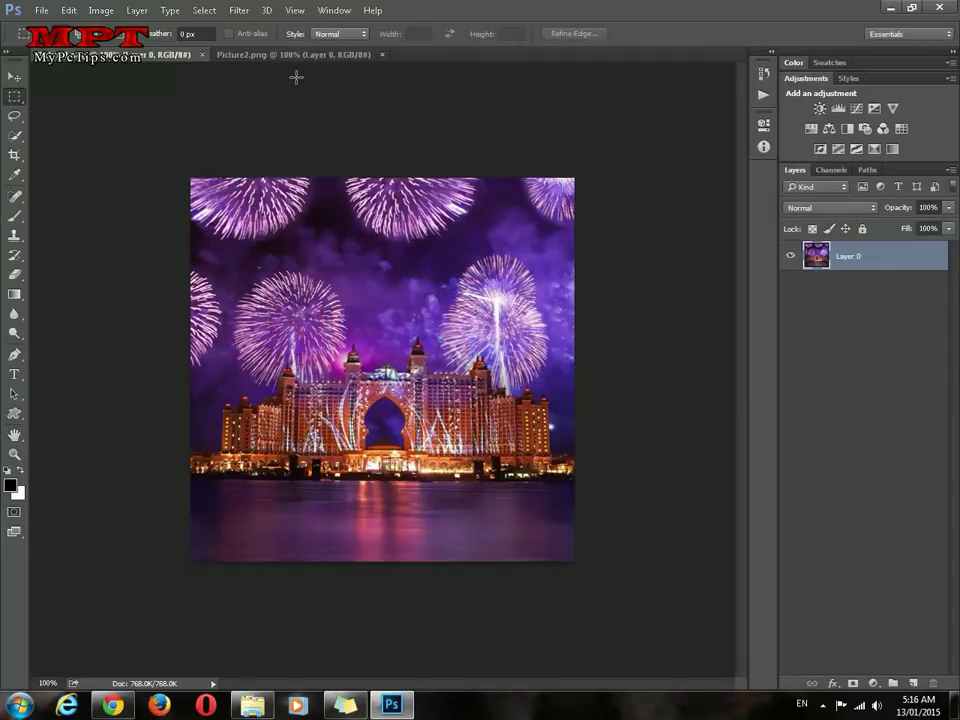
pyautogui.click(283, 56)
pyautogui.click(101, 10)
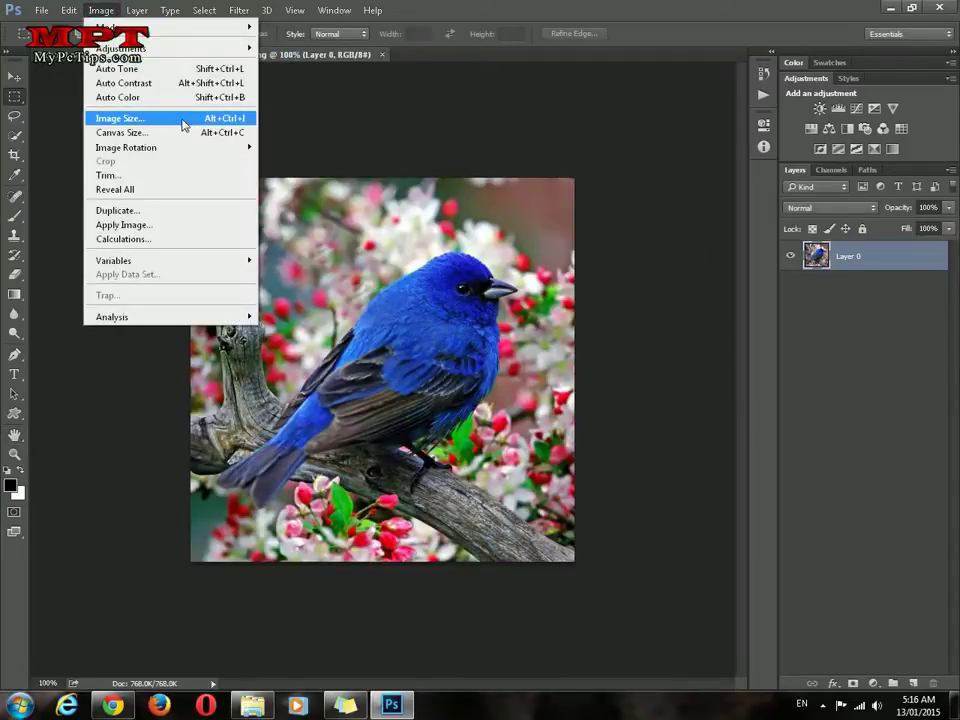
pyautogui.click(184, 120)
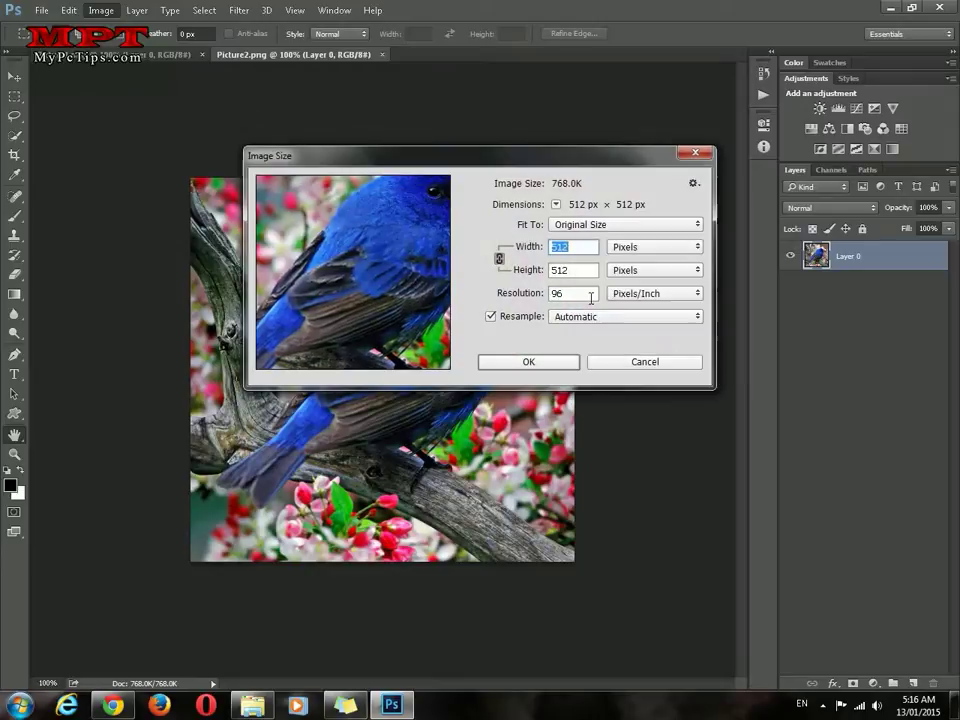
pyautogui.click(673, 362)
pyautogui.click(155, 55)
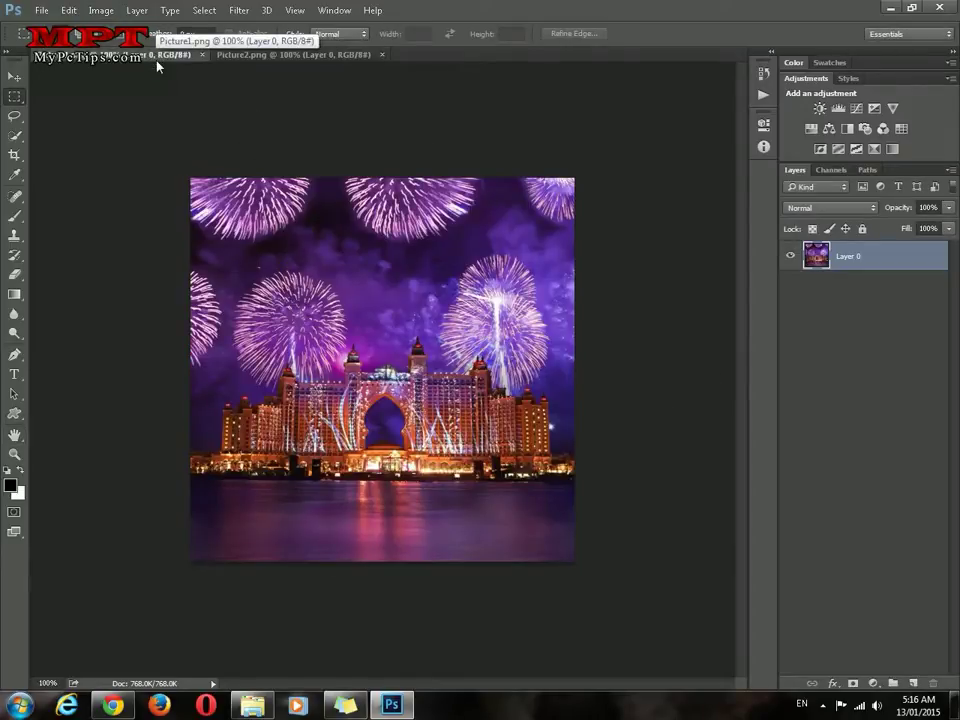
# Enlarge the fireworks canvas height to 1024 pixels, then undo the centred enlargement.
pyautogui.click(98, 11)
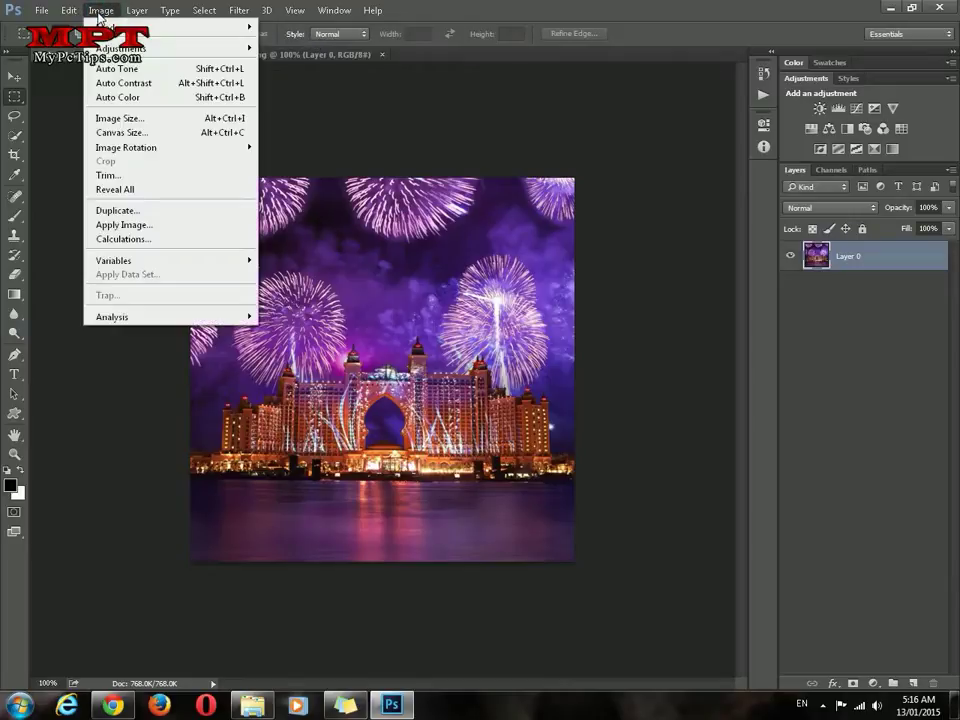
pyautogui.click(176, 134)
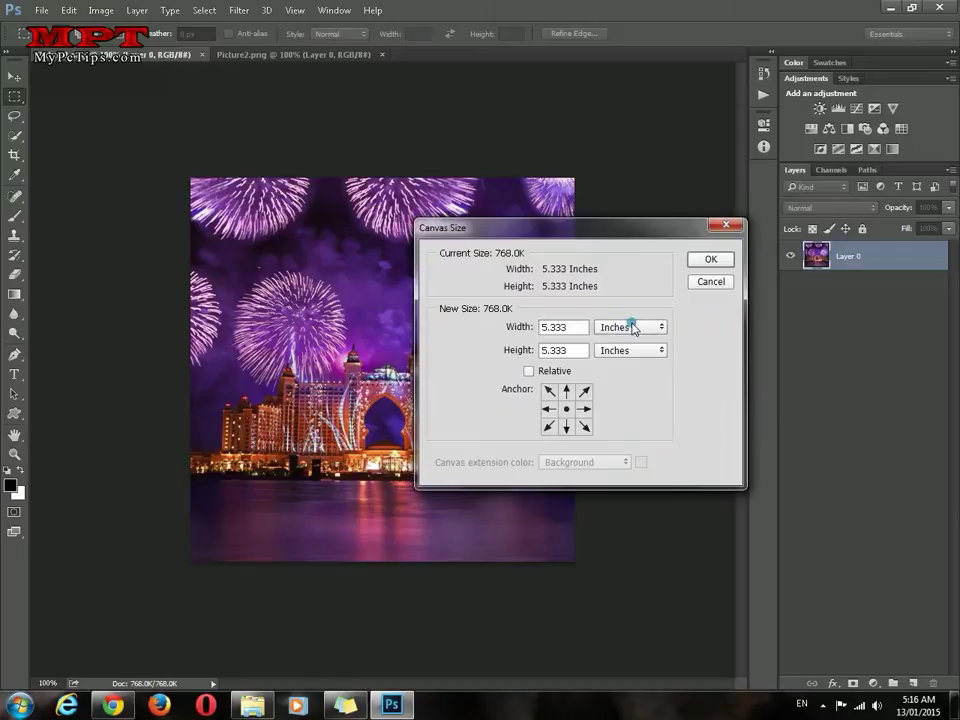
pyautogui.click(632, 328)
pyautogui.click(640, 350)
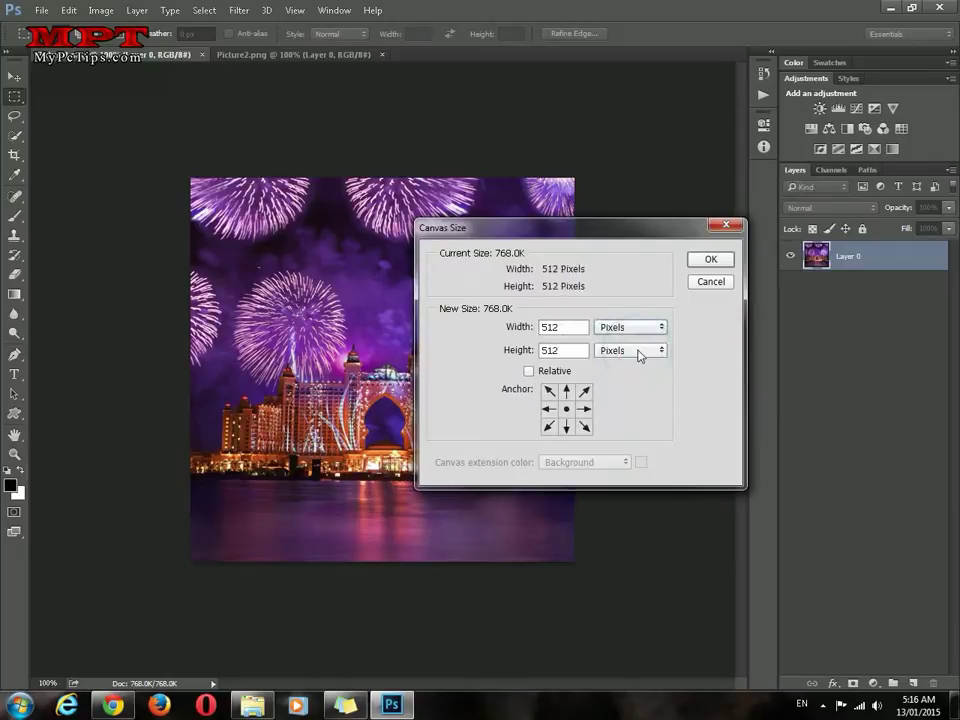
pyautogui.doubleClick(574, 349)
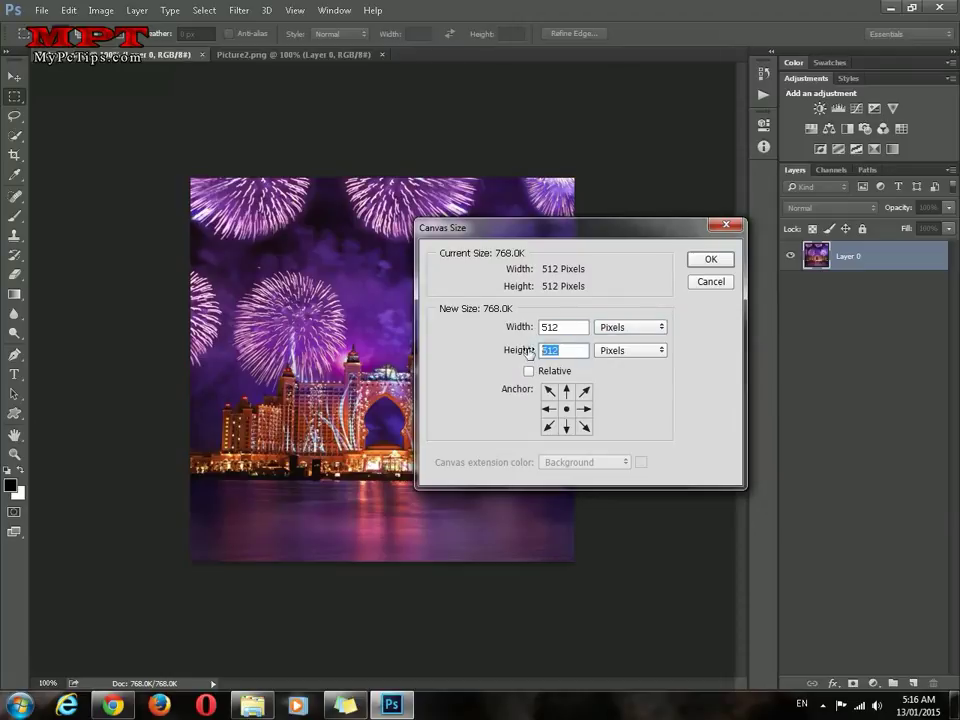
pyautogui.write('1024')
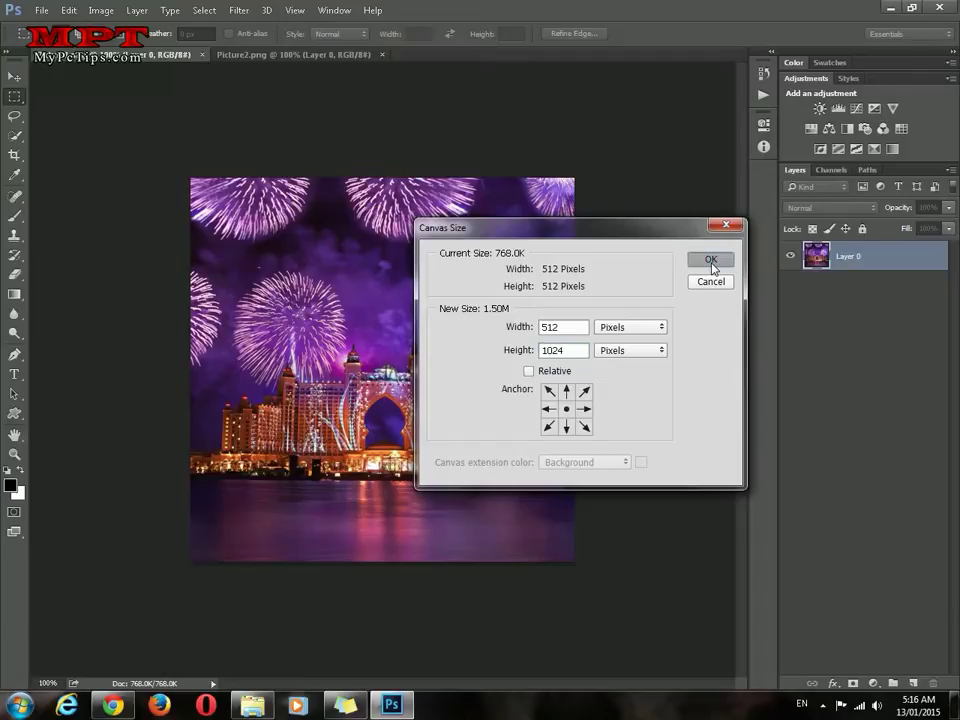
pyautogui.click(711, 262)
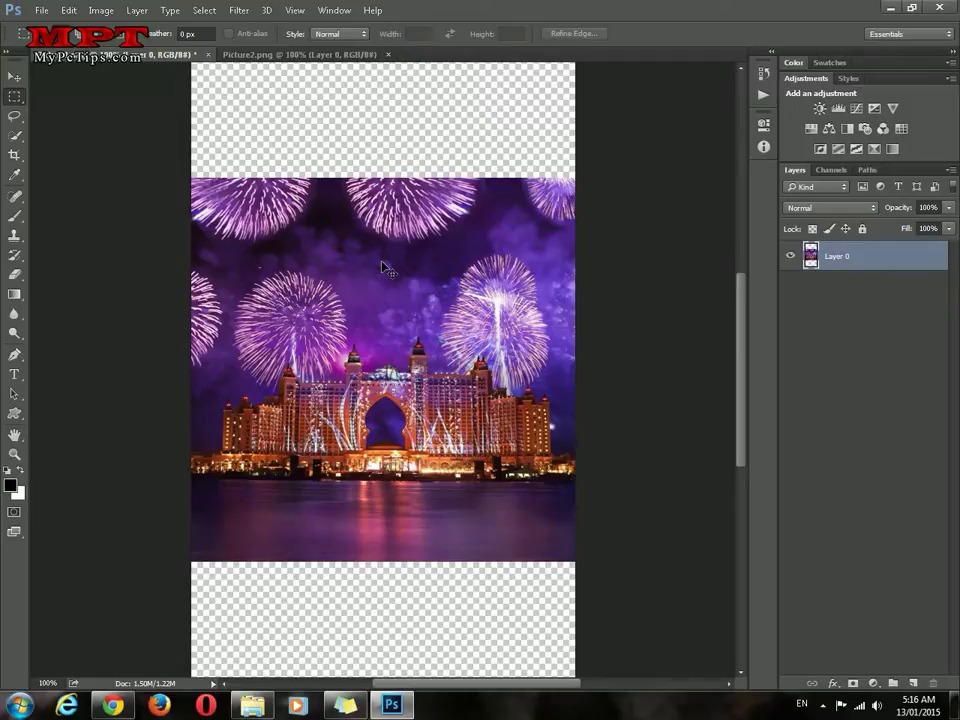
pyautogui.hotkey('ctrl', 'z')
# Resize the fireworks canvas to 512 × 1024 pixels, anchored at bottom centre.
pyautogui.click(100, 10)
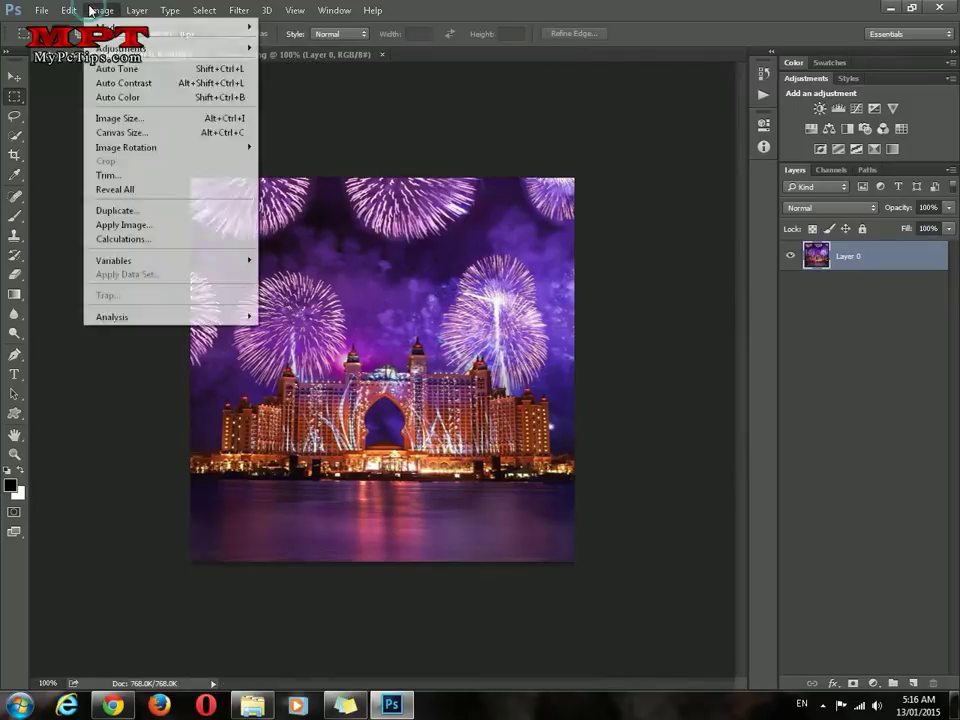
pyautogui.click(167, 132)
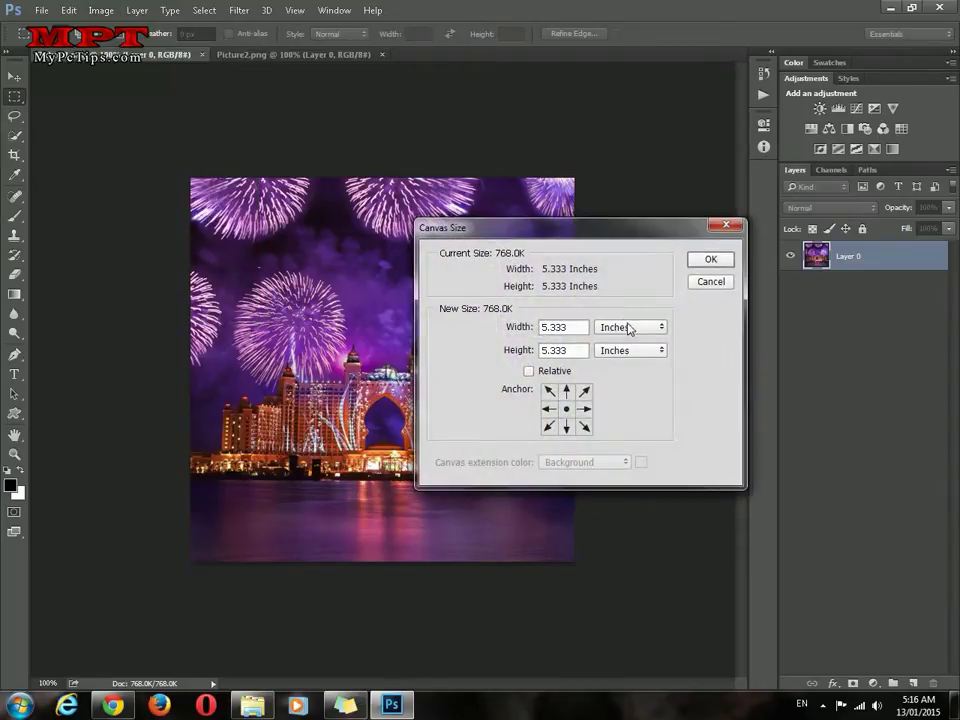
pyautogui.click(628, 330)
pyautogui.click(632, 350)
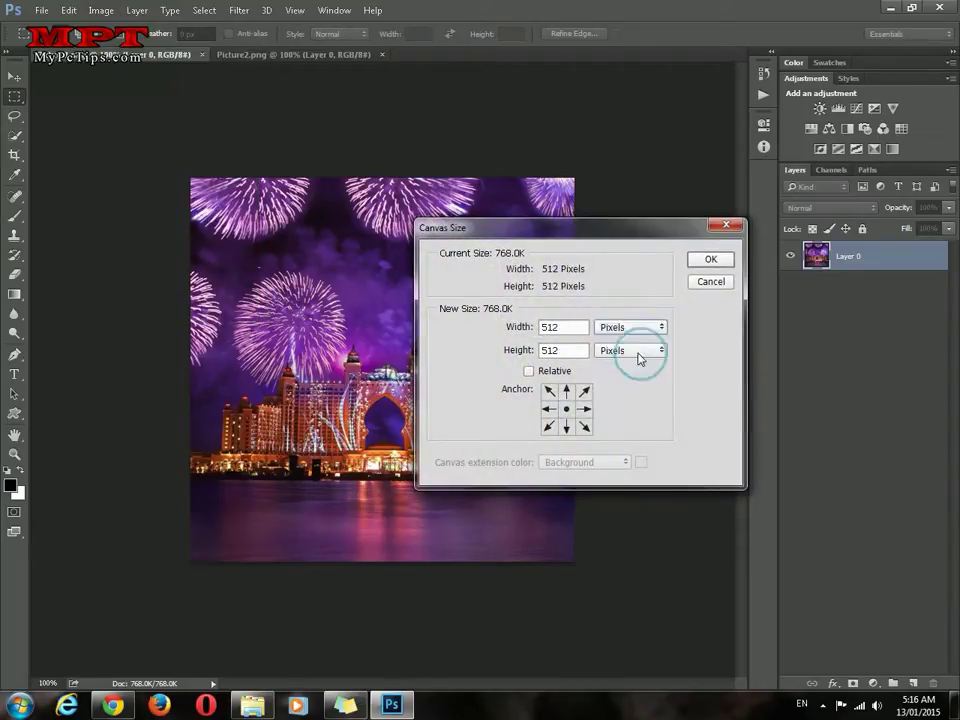
pyautogui.doubleClick(564, 351)
pyautogui.write('1024')
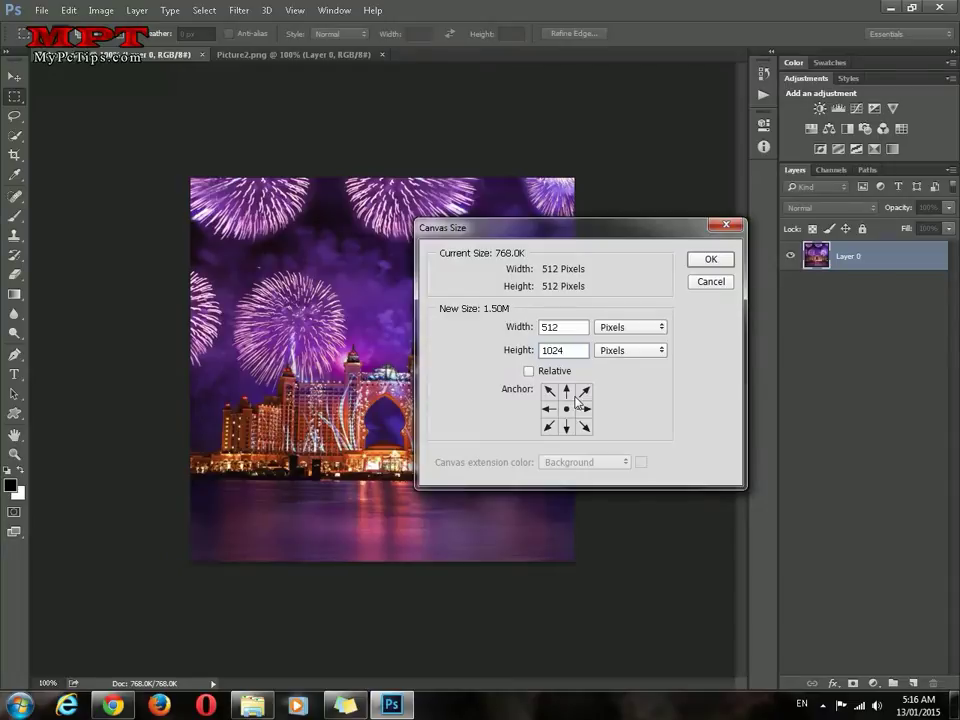
pyautogui.click(565, 393)
pyautogui.click(566, 428)
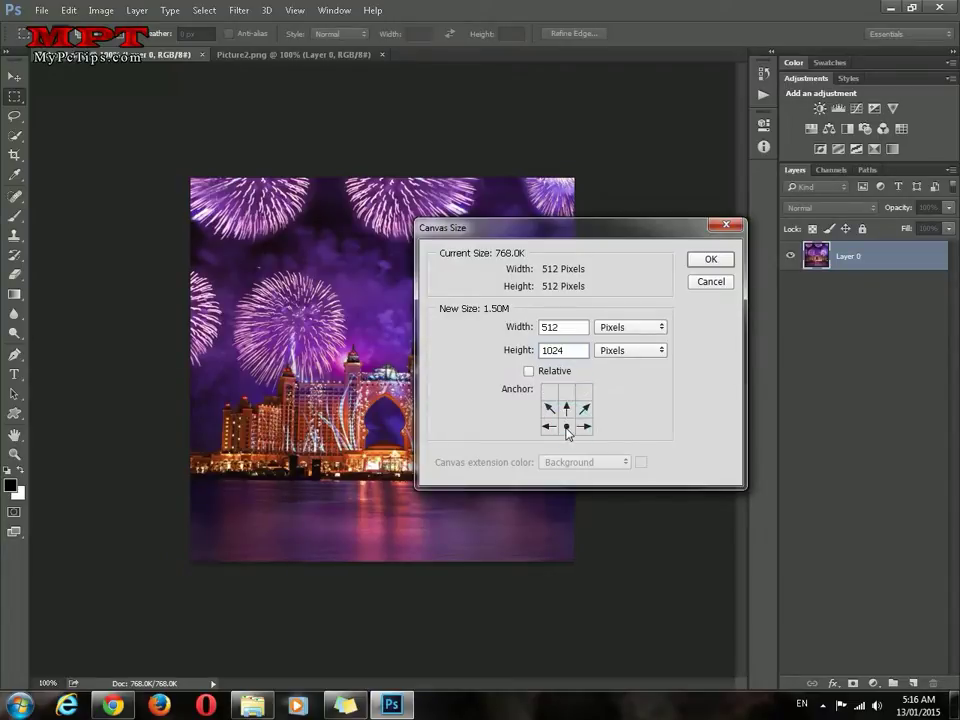
pyautogui.click(715, 263)
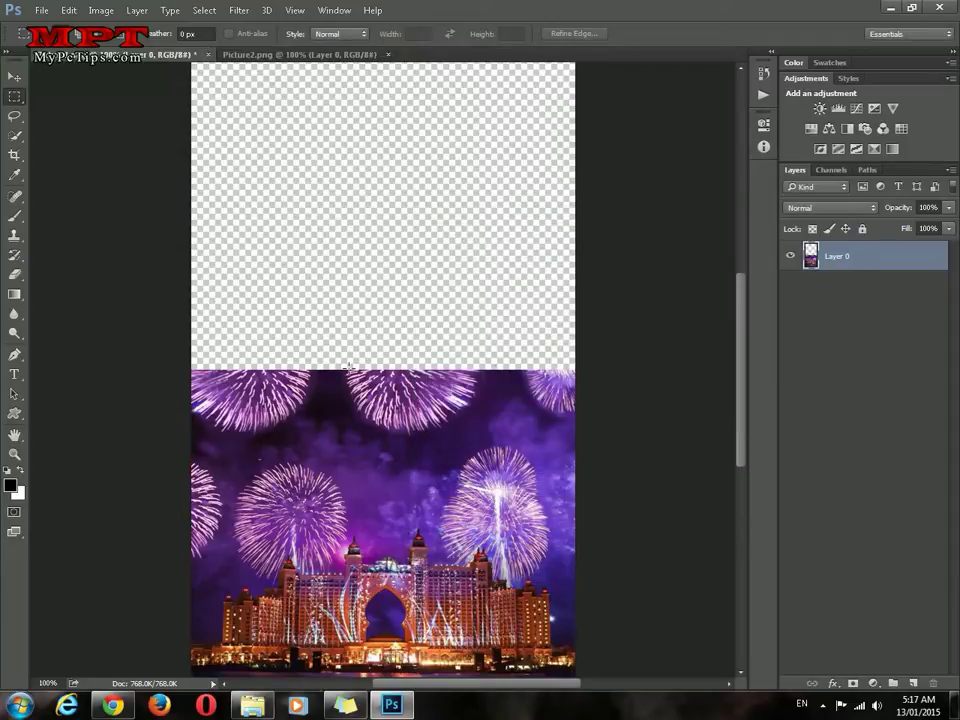
# Paste the whole blue bird picture into the fireworks canvas and move it to the top half.
pyautogui.click(15, 453)
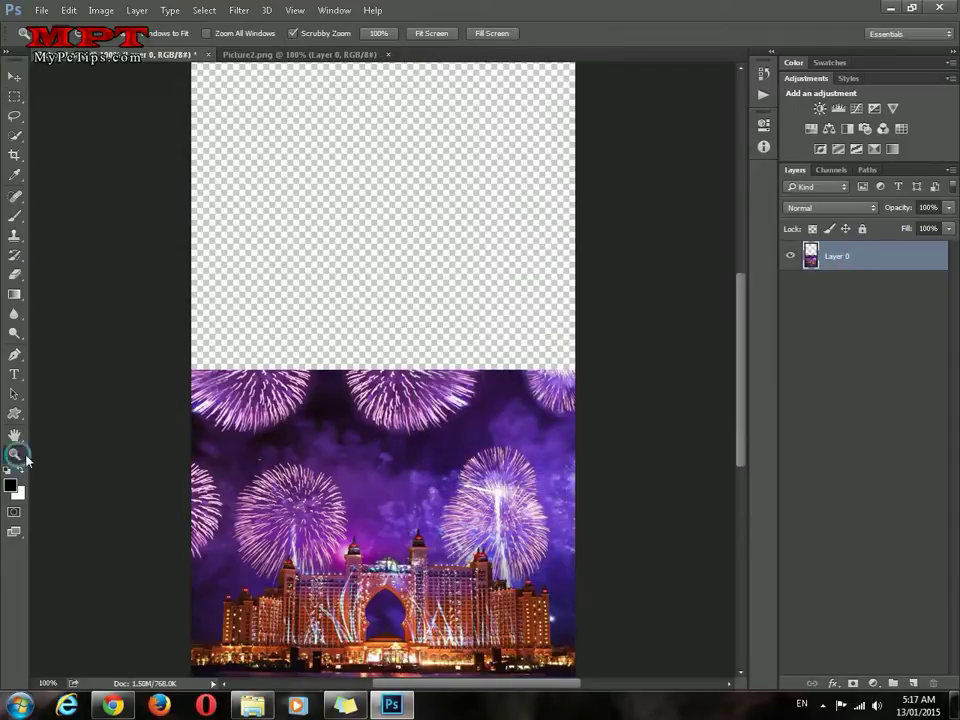
pyautogui.keyDown('alt'); pyautogui.click(408, 376); pyautogui.keyUp('alt')
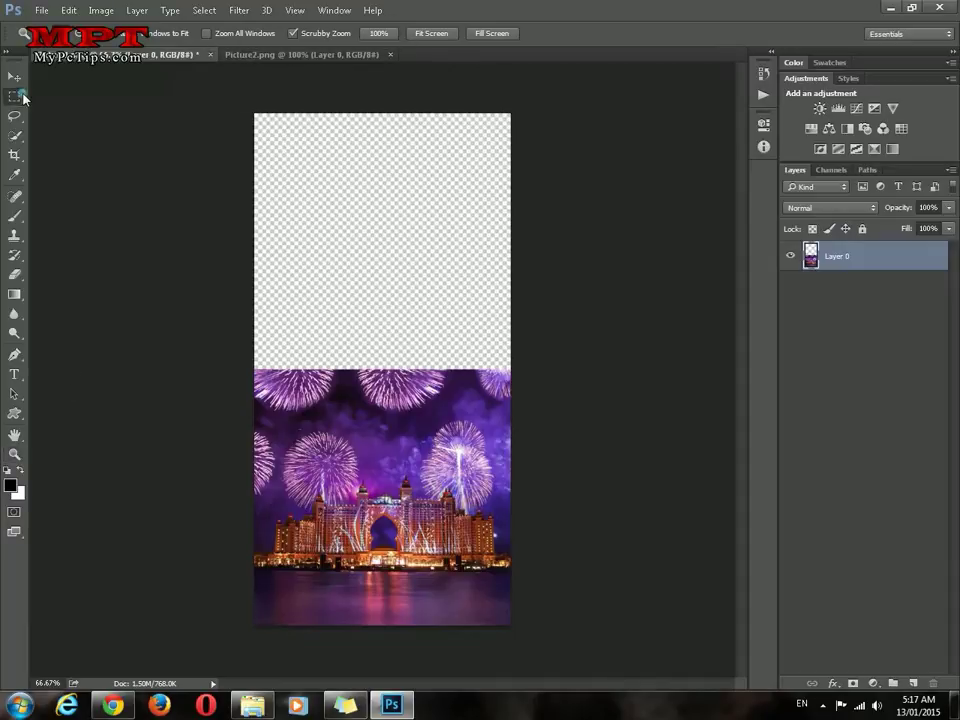
pyautogui.click(18, 96)
pyautogui.click(262, 54)
pyautogui.hotkey('ctrl', 'a')
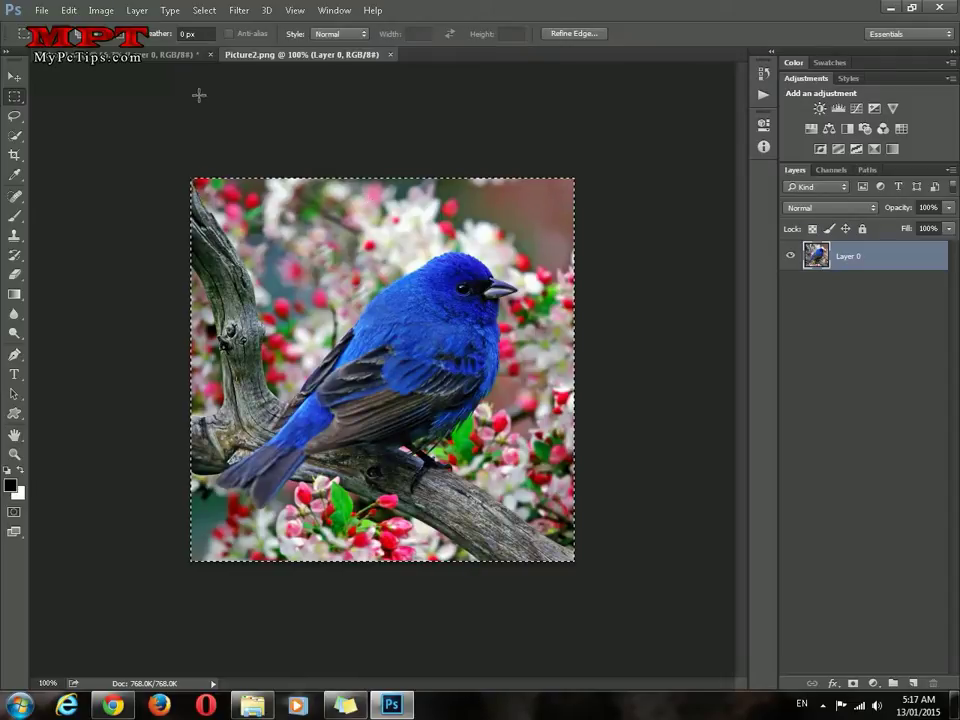
pyautogui.click(180, 58)
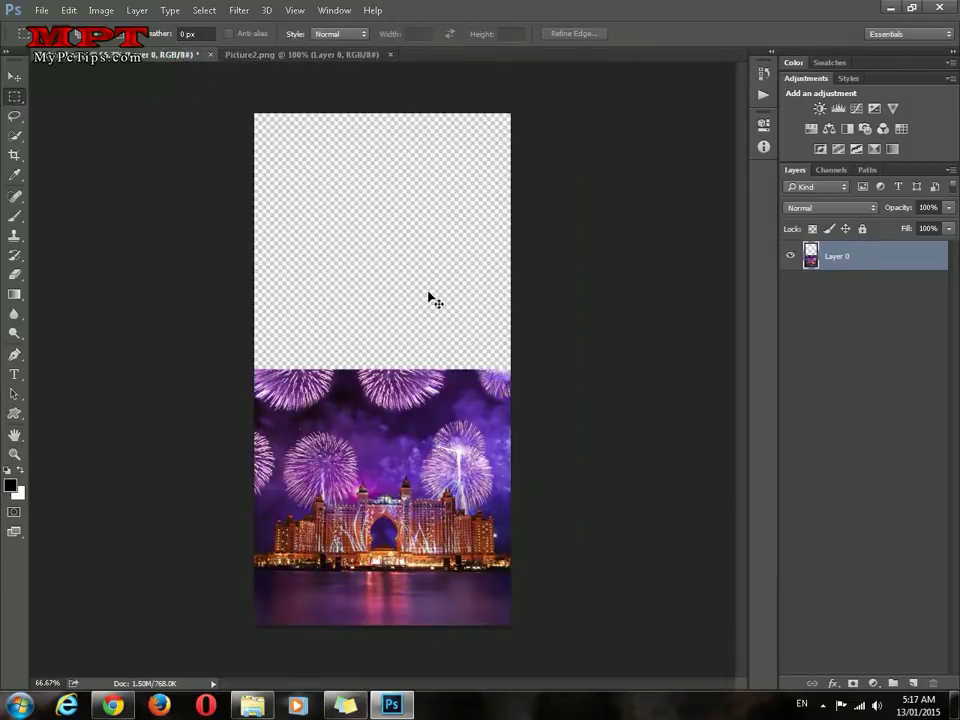
pyautogui.hotkey('ctrl', 'v')
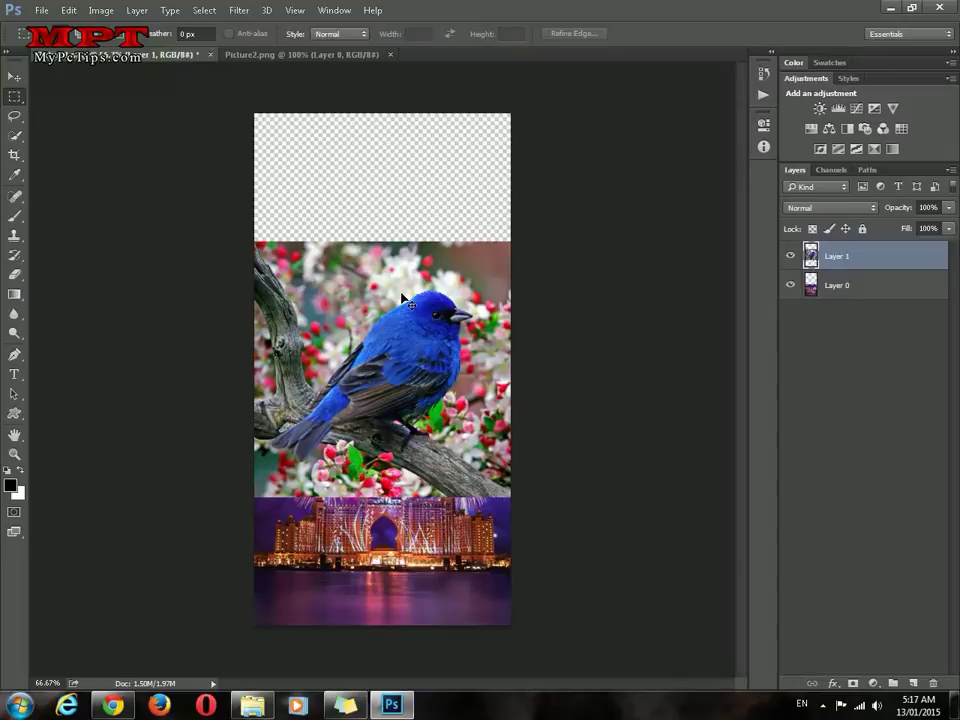
pyautogui.moveTo(401, 296); pyautogui.dragTo(399, 165)
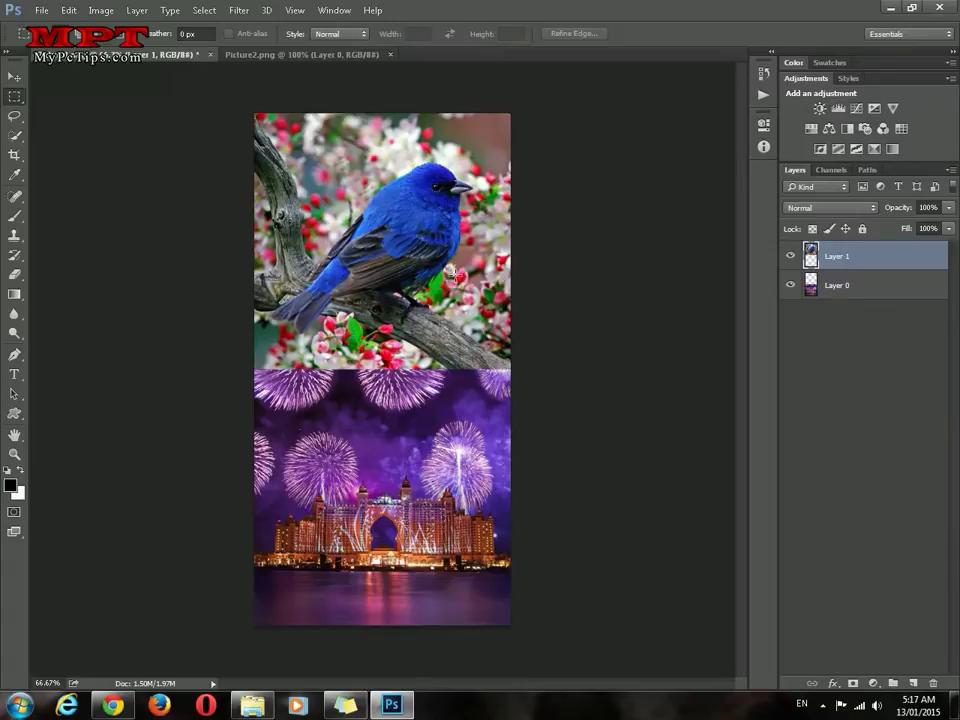
pyautogui.click(763, 74)
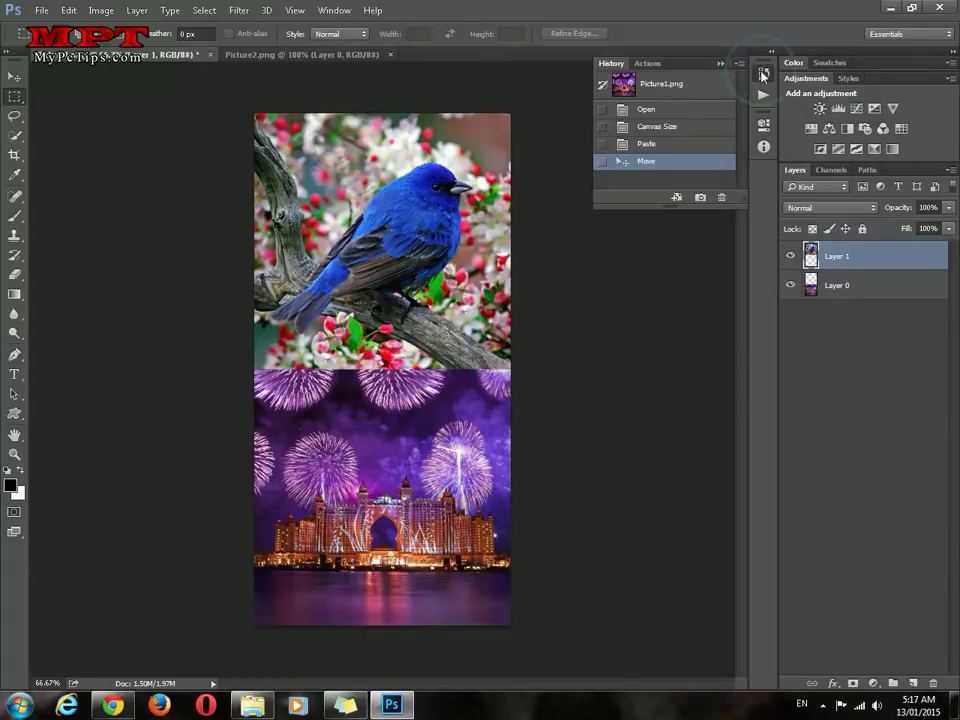
# Revert Picture1 to its opened state and create a new transparent 512 × 1024 px document.
pyautogui.click(674, 90)
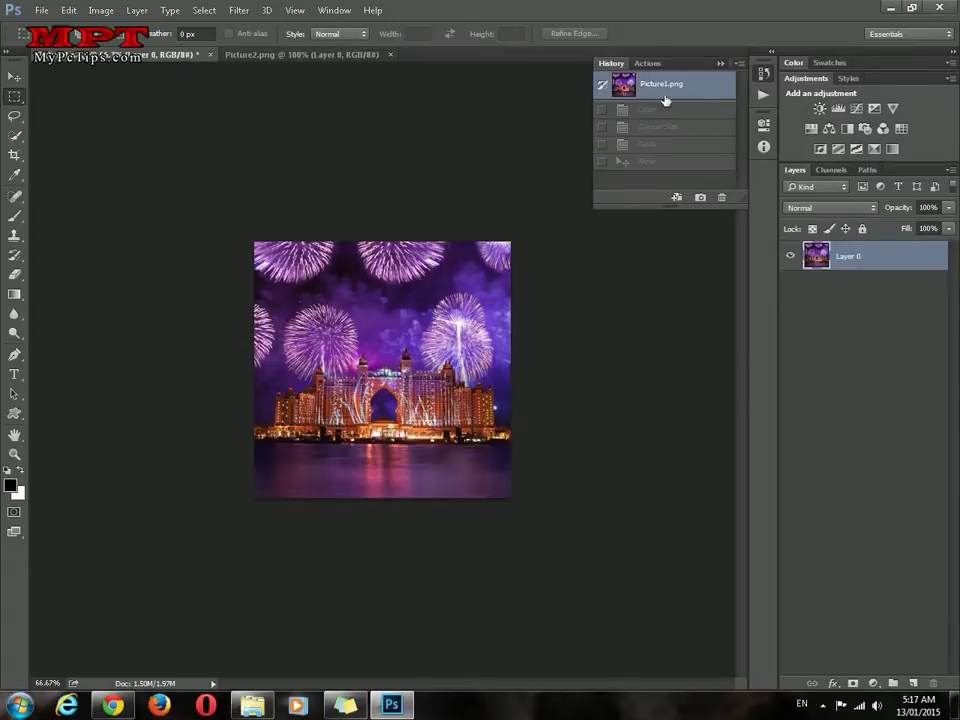
pyautogui.click(763, 76)
pyautogui.click(42, 11)
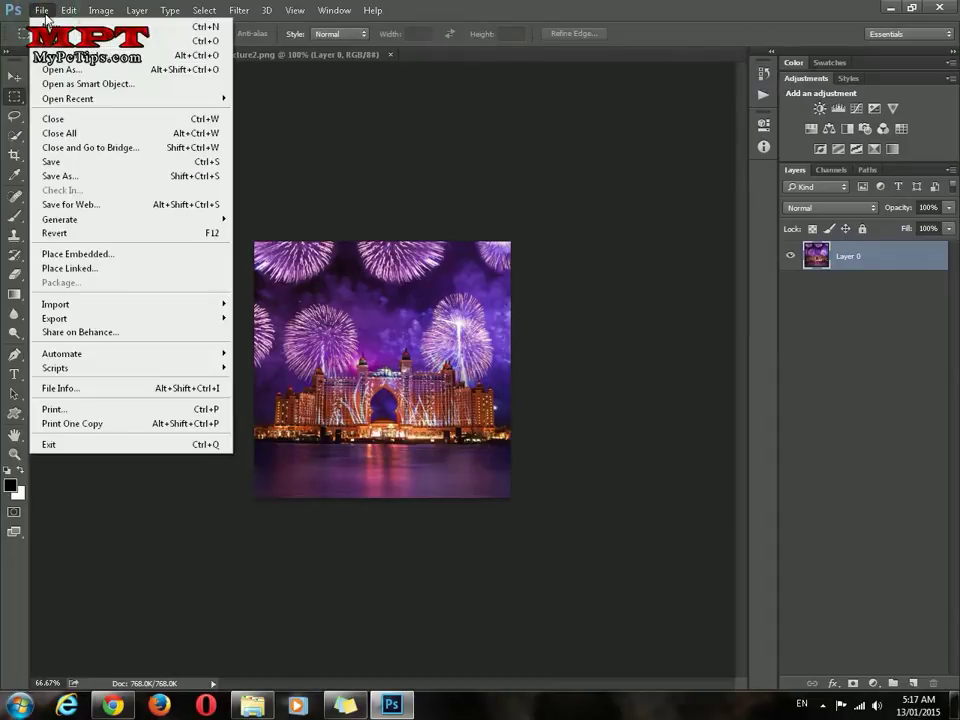
pyautogui.click(58, 26)
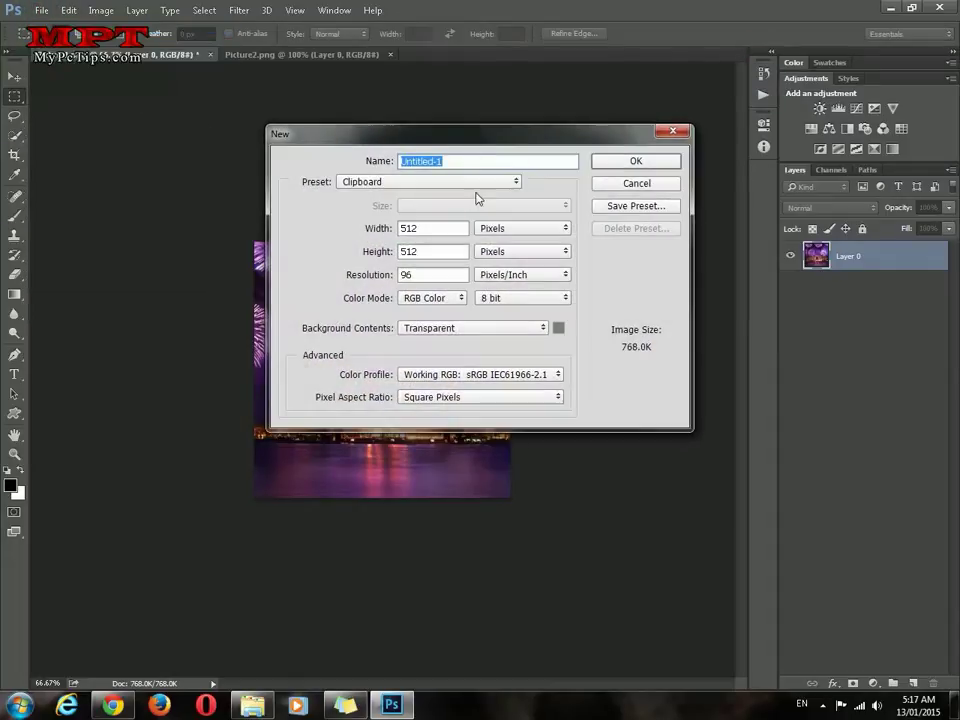
pyautogui.doubleClick(431, 251)
pyautogui.write('1024')
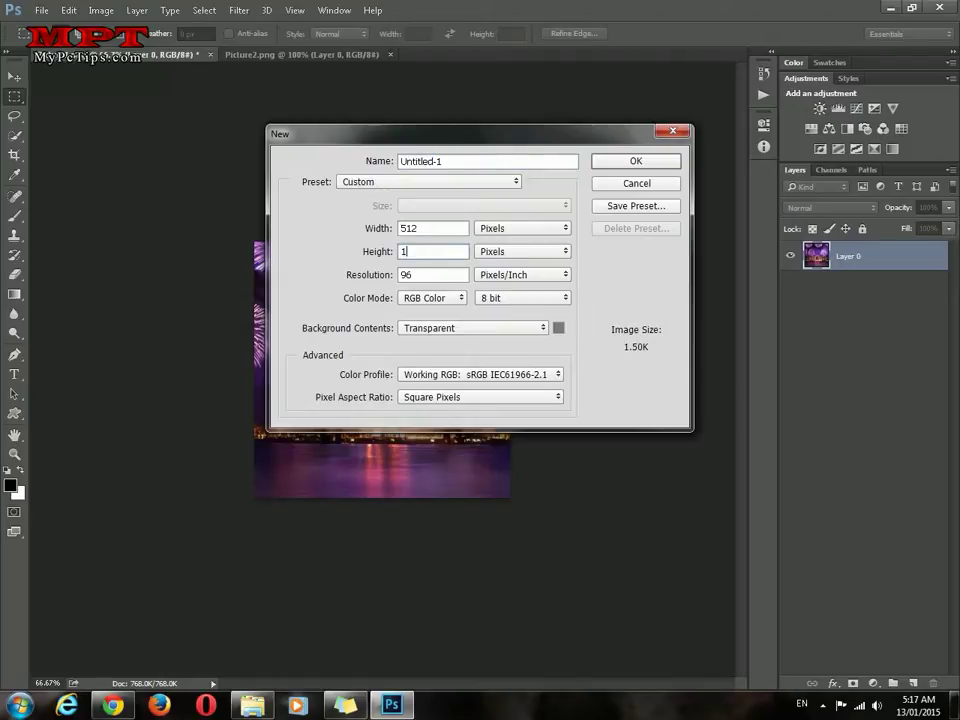
pyautogui.doubleClick(429, 229)
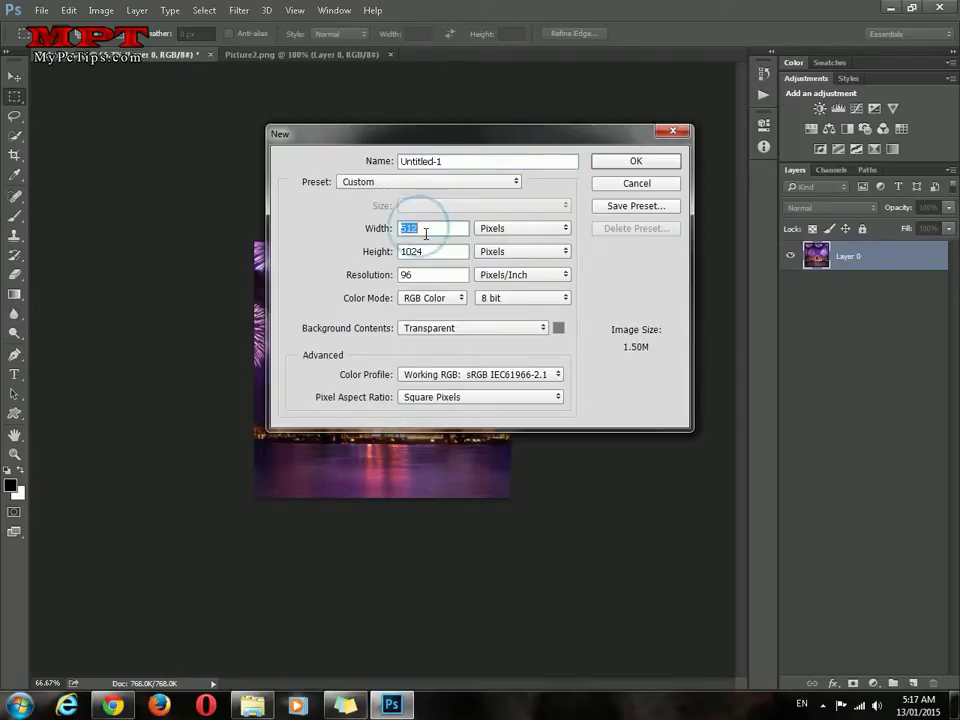
pyautogui.write('512')
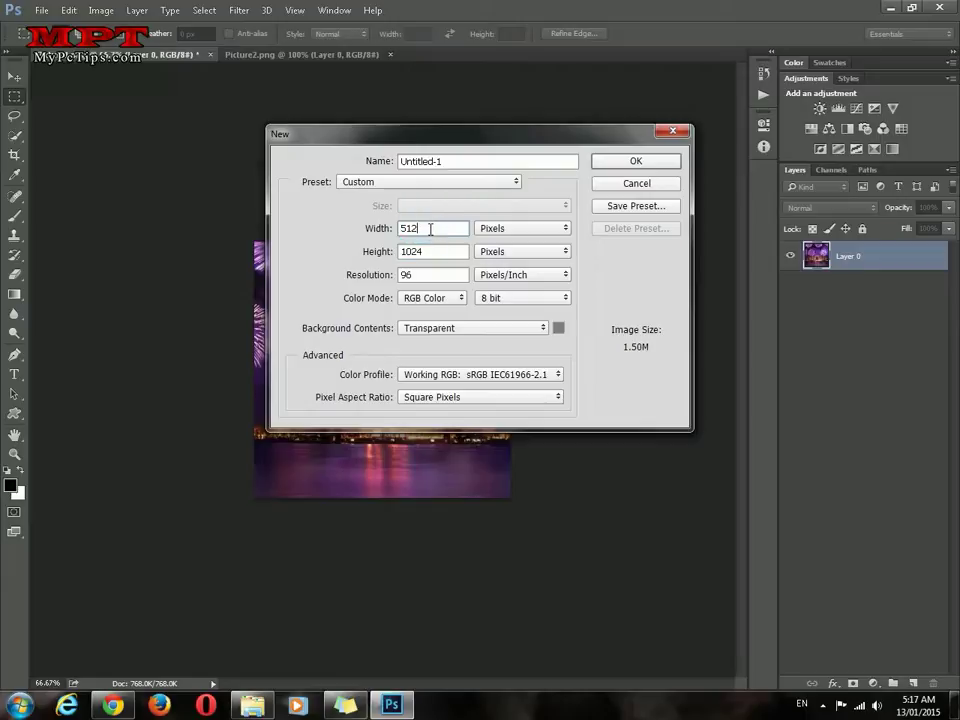
pyautogui.click(638, 161)
# Copy the fireworks picture into Untitled-1 and move it to the top half.
pyautogui.click(145, 57)
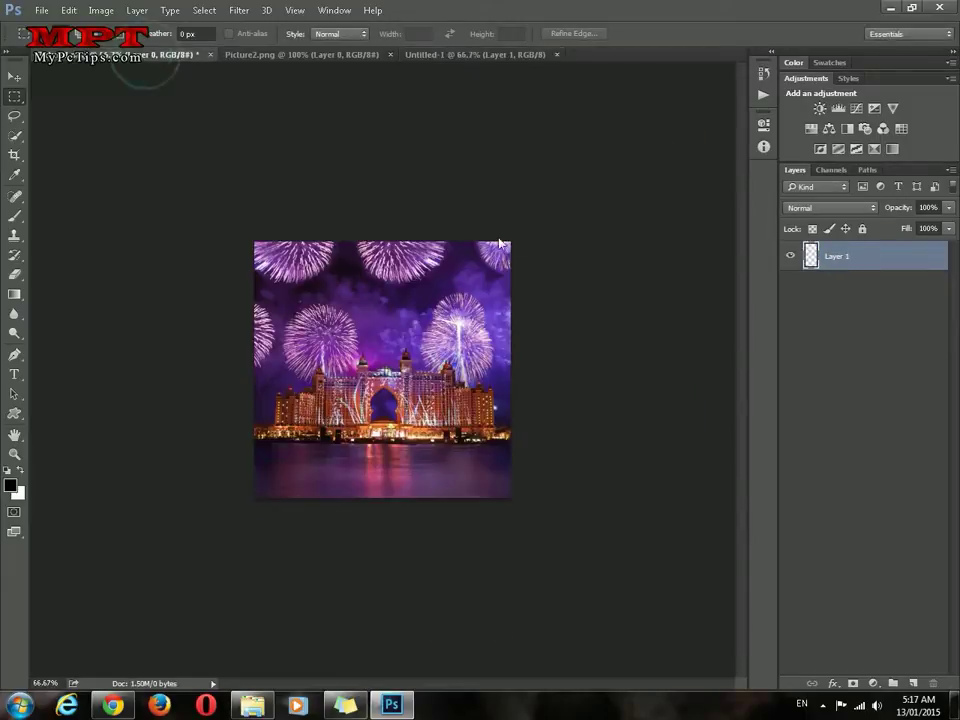
pyautogui.hotkey('ctrl', 'a')
pyautogui.hotkey('ctrl', 'c')
pyautogui.click(503, 55)
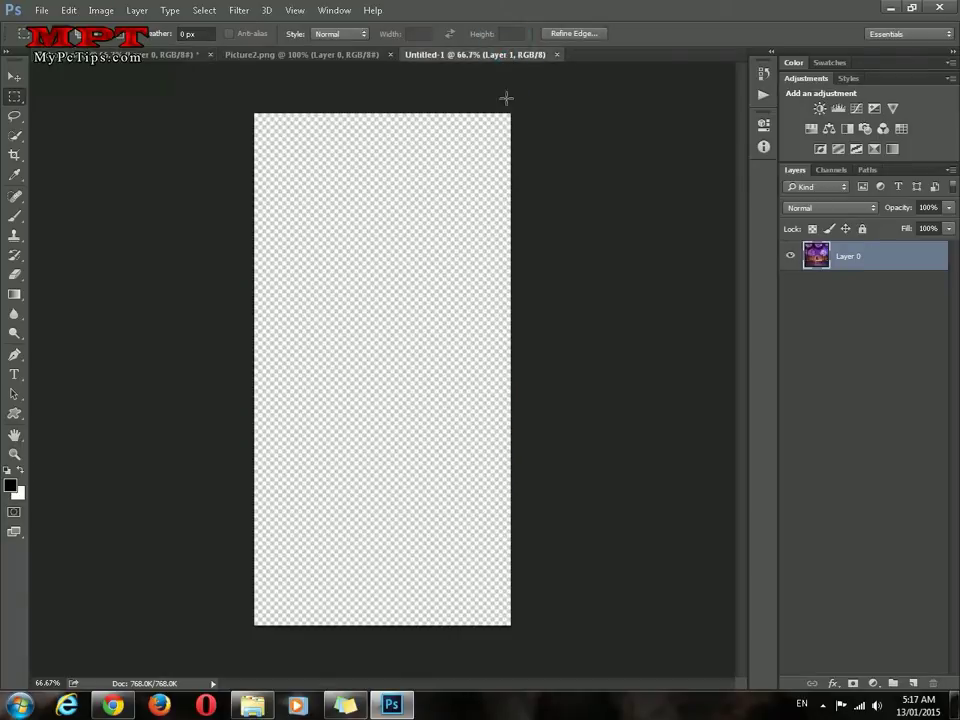
pyautogui.hotkey('ctrl', 'v')
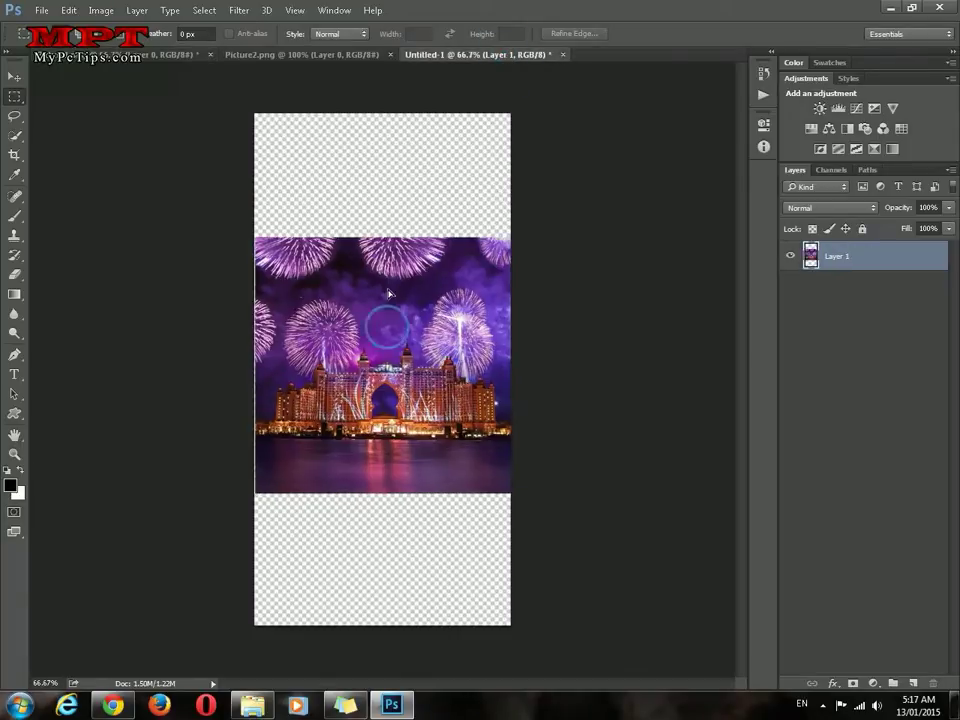
pyautogui.moveTo(389, 333); pyautogui.dragTo(393, 206)
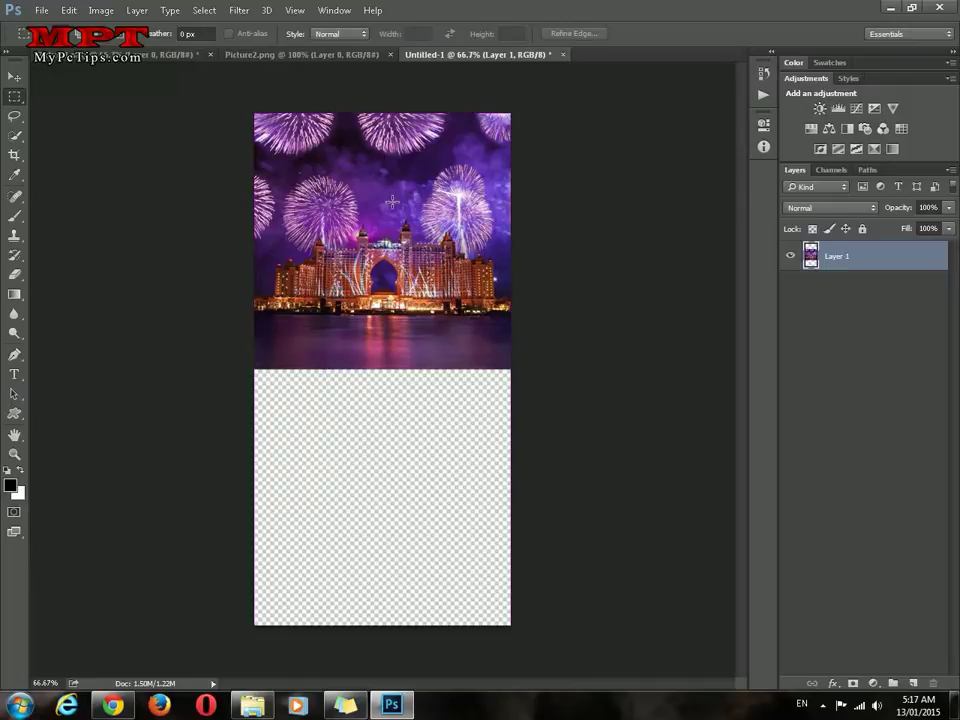
# Paste the blue bird picture into Untitled-1 and move it to the bottom half.
pyautogui.click(303, 56)
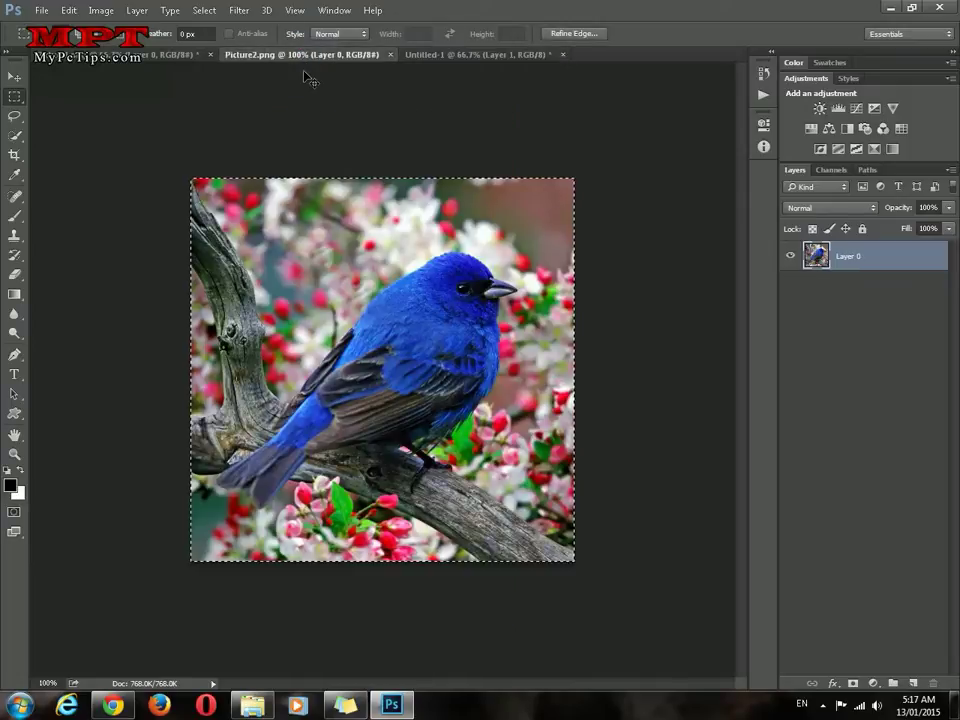
pyautogui.click(421, 56)
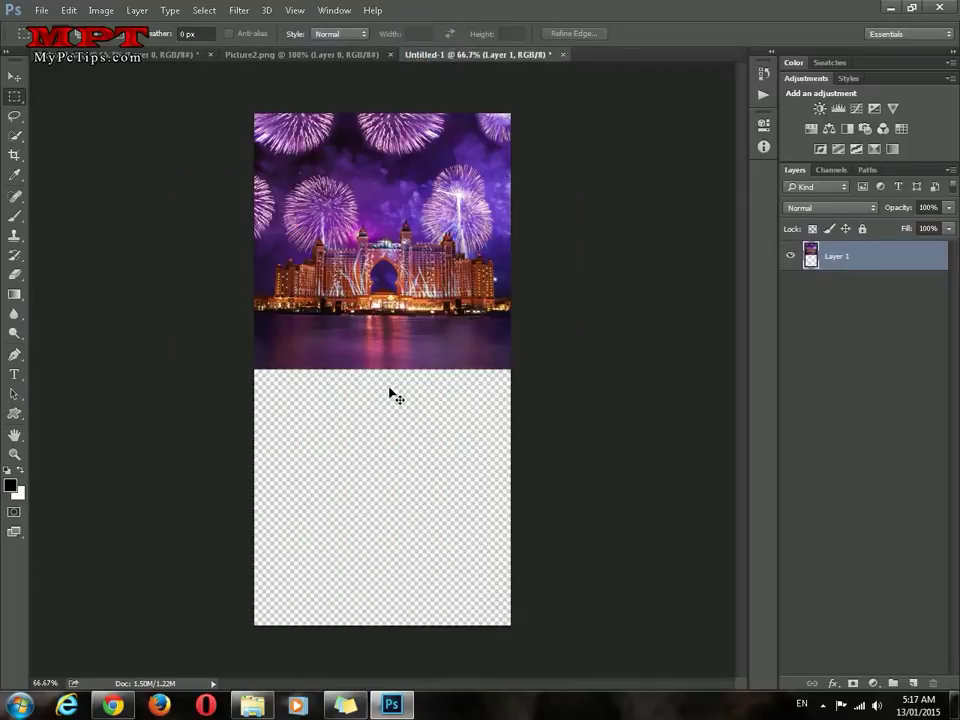
pyautogui.hotkey('ctrl', 'v')
pyautogui.moveTo(384, 445); pyautogui.dragTo(384, 518)
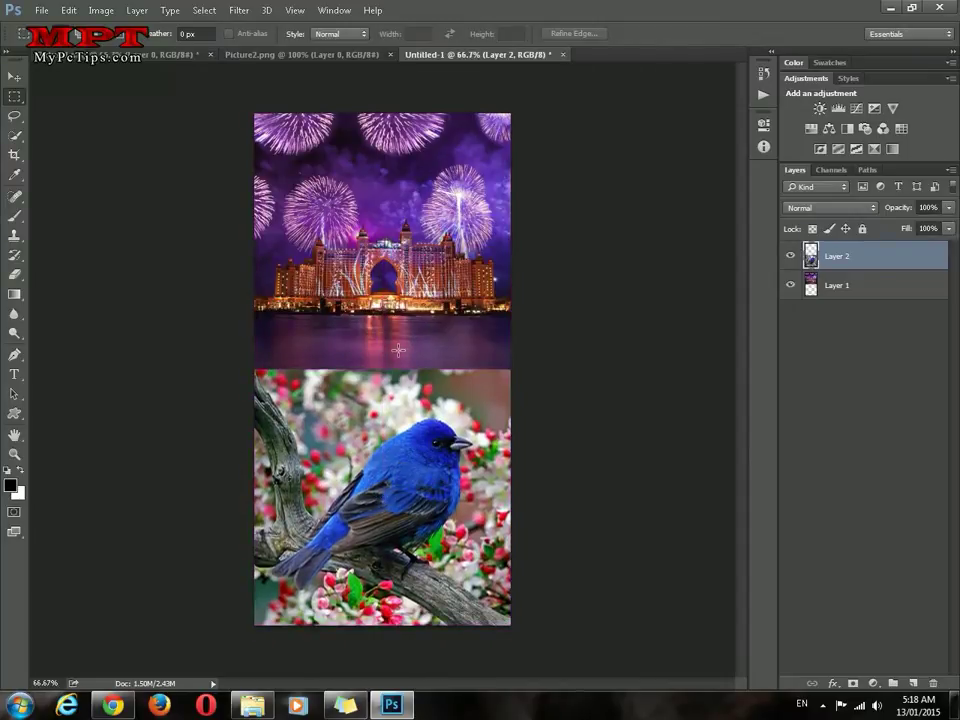
# Save Untitled-1 with PNG (*.PNG;*.PNS) chosen as the file type.
pyautogui.click(45, 15)
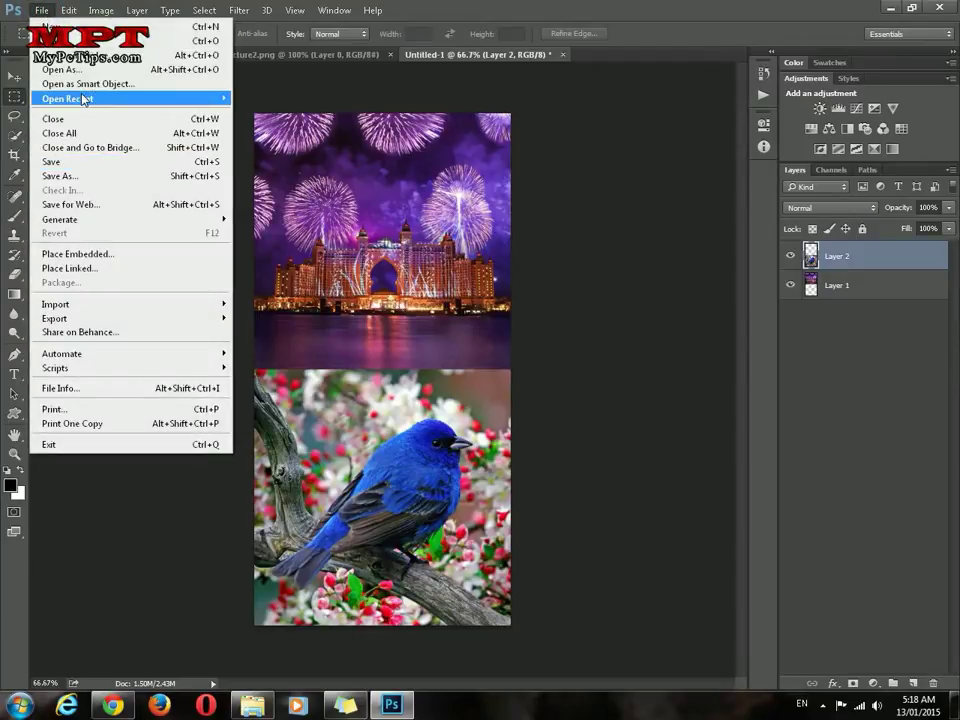
pyautogui.click(116, 168)
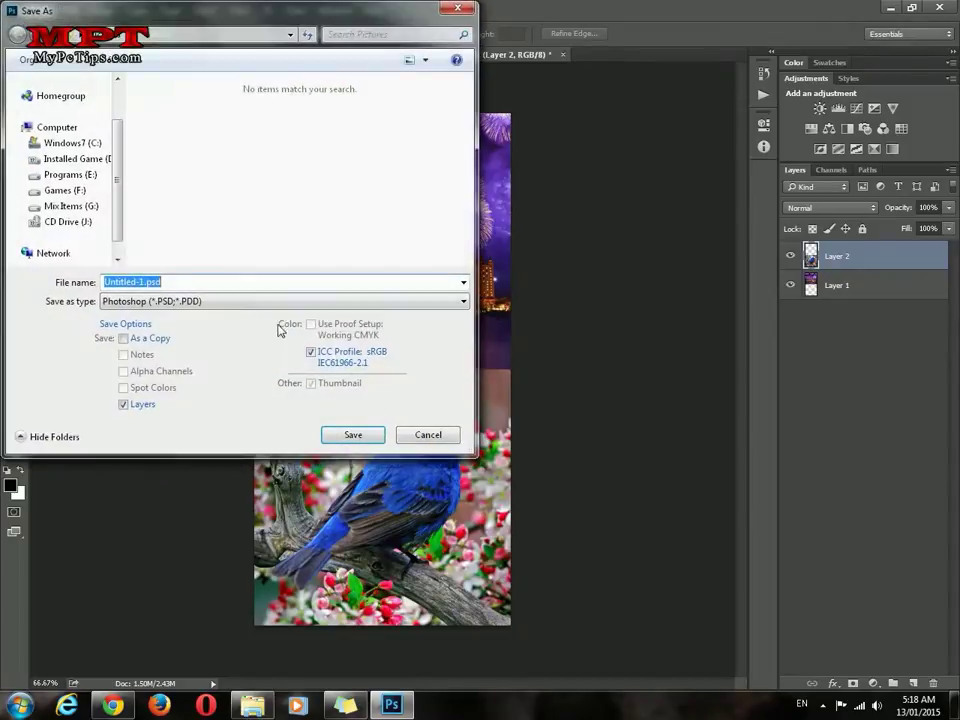
pyautogui.click(274, 300)
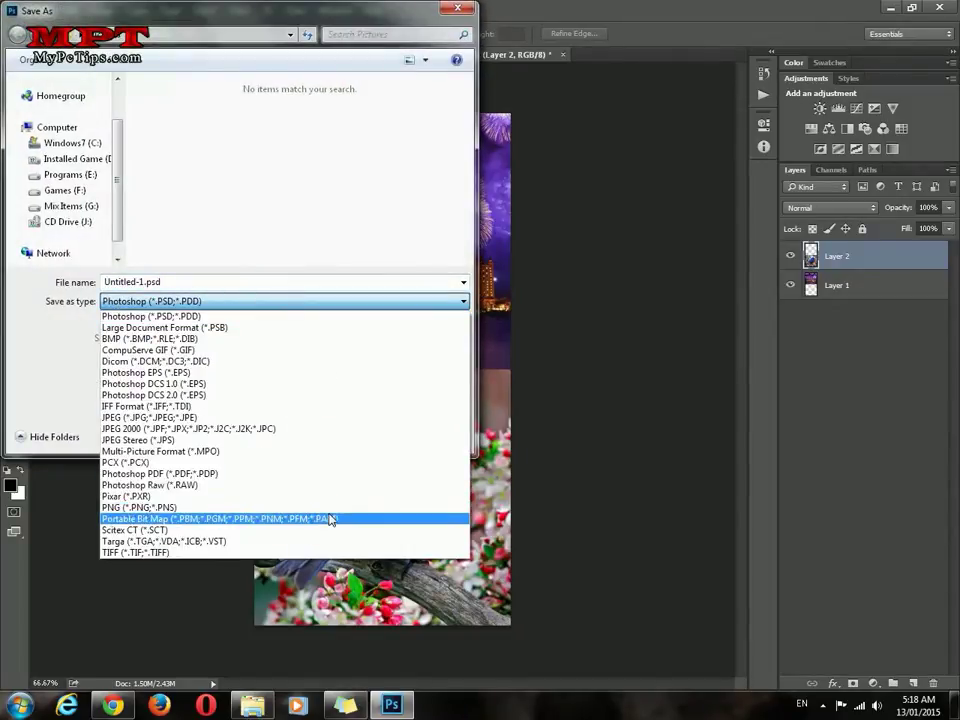
pyautogui.click(140, 507)
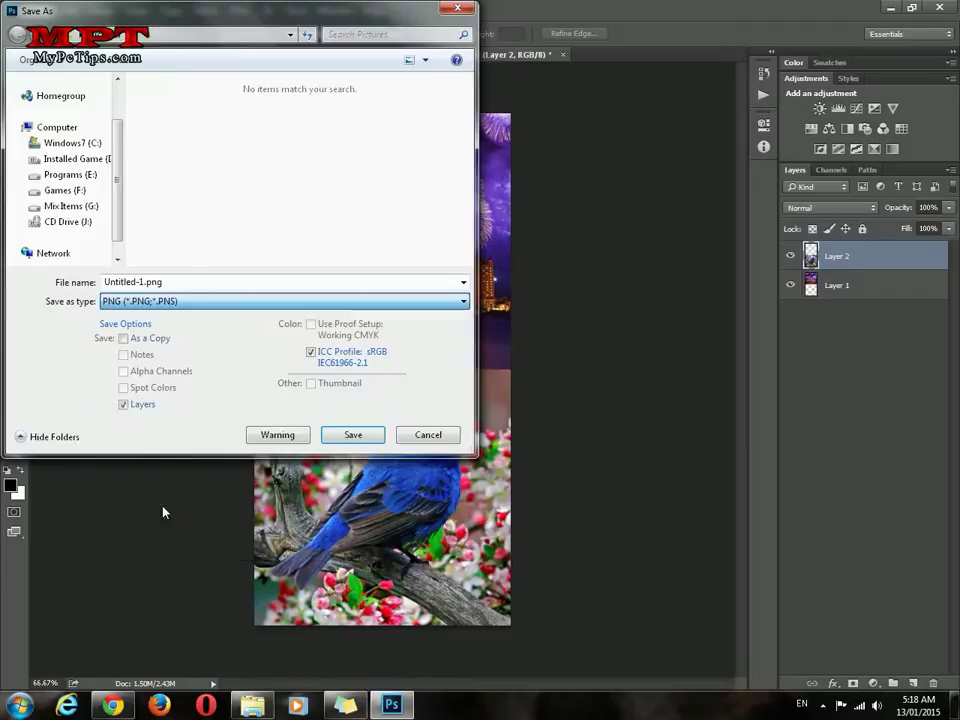